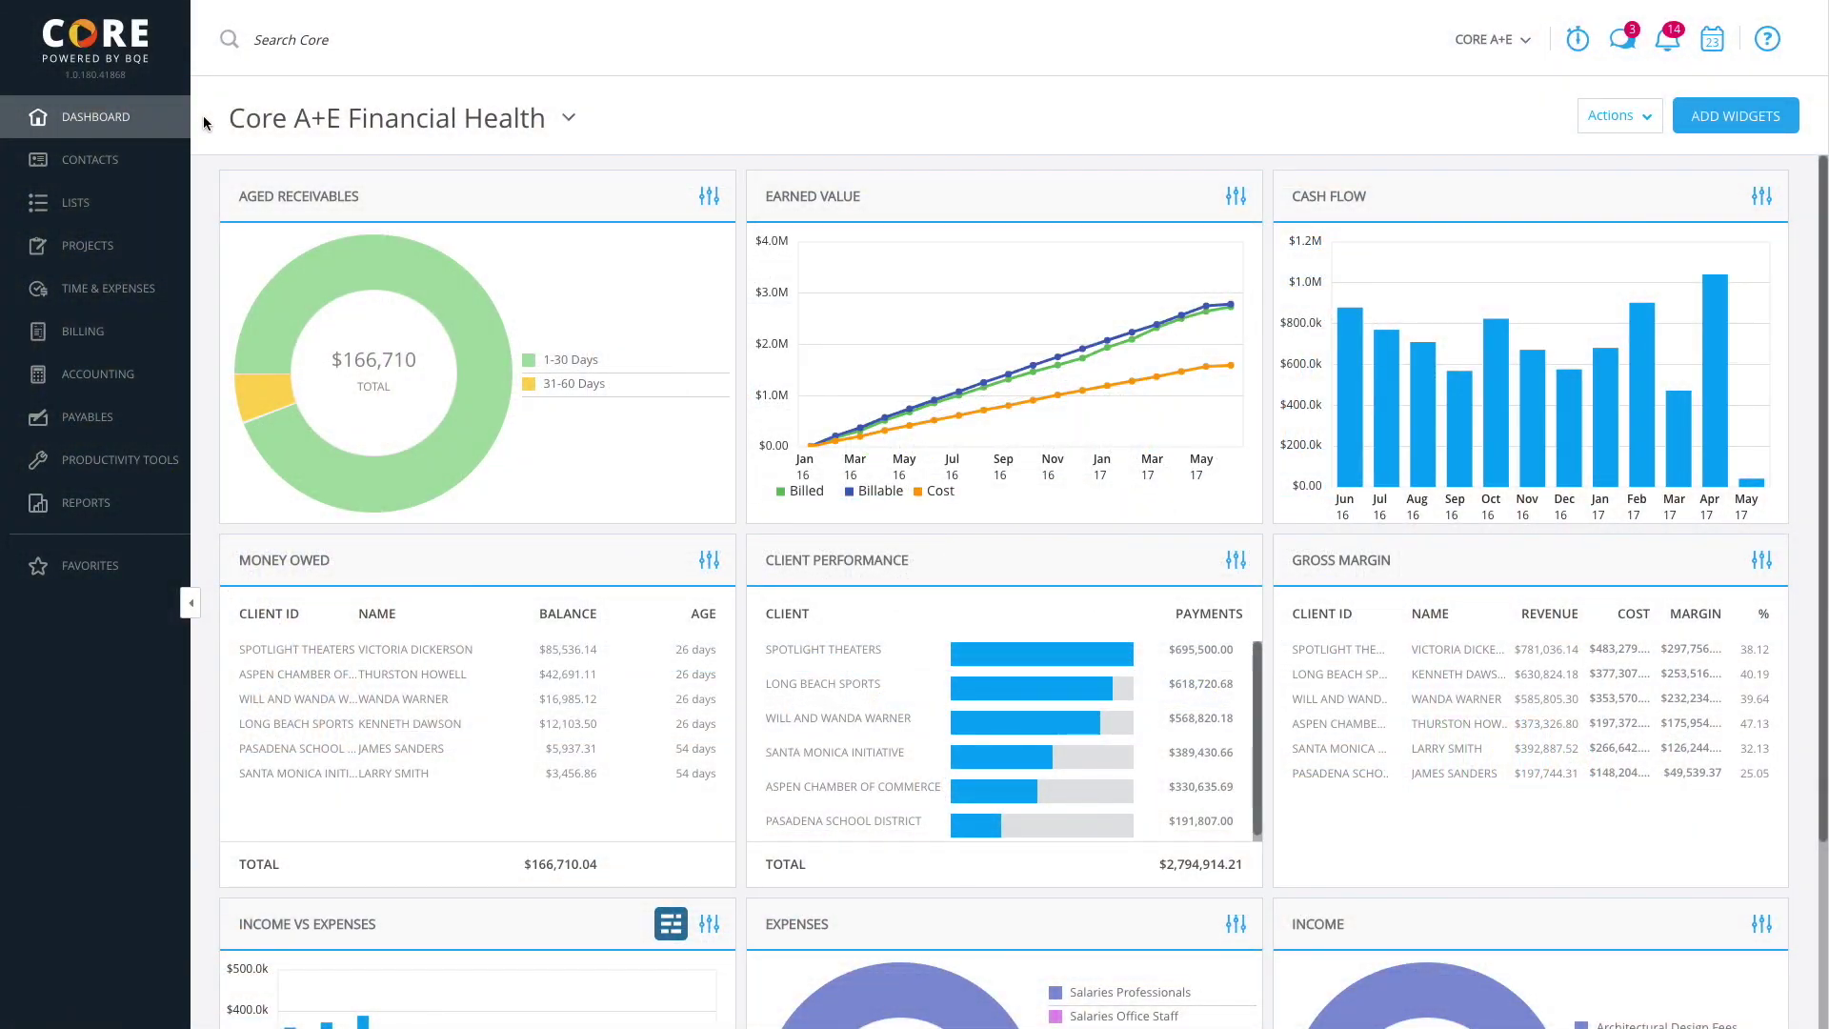
Step: Go to the Invoices list and bring up the Create New invoice options
mouse_move(157, 332)
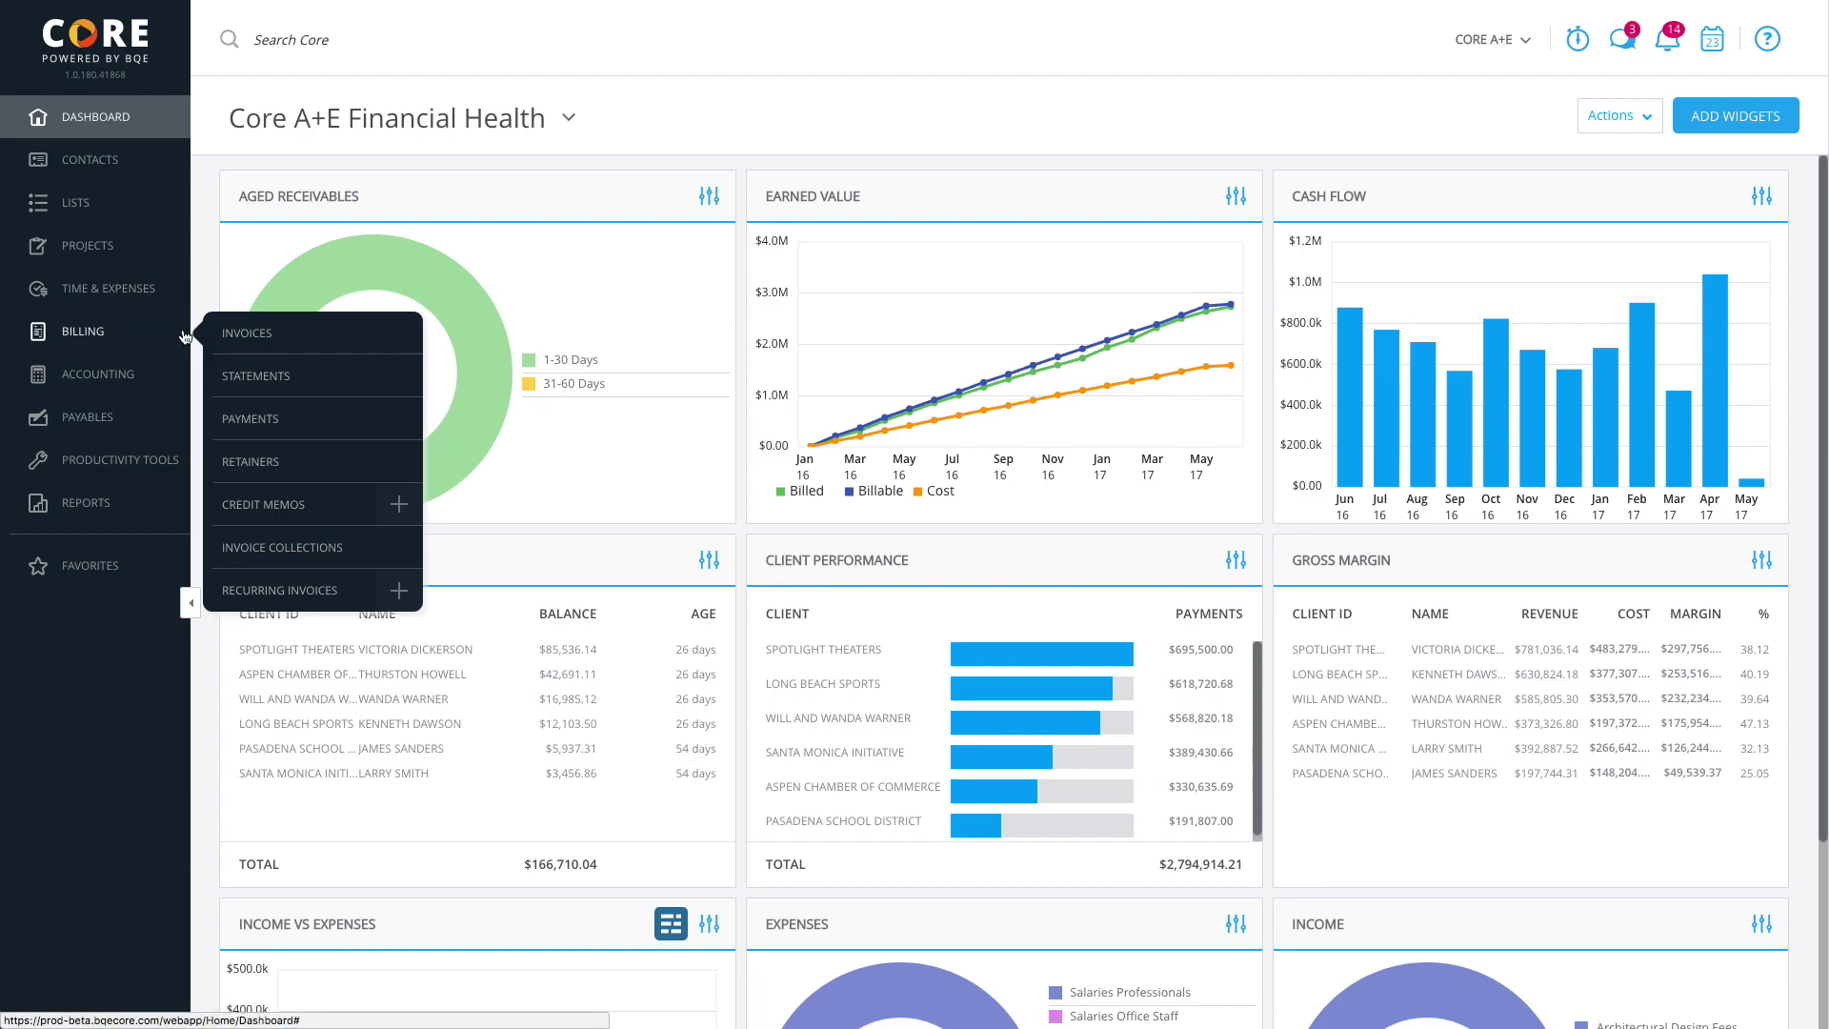
click(251, 335)
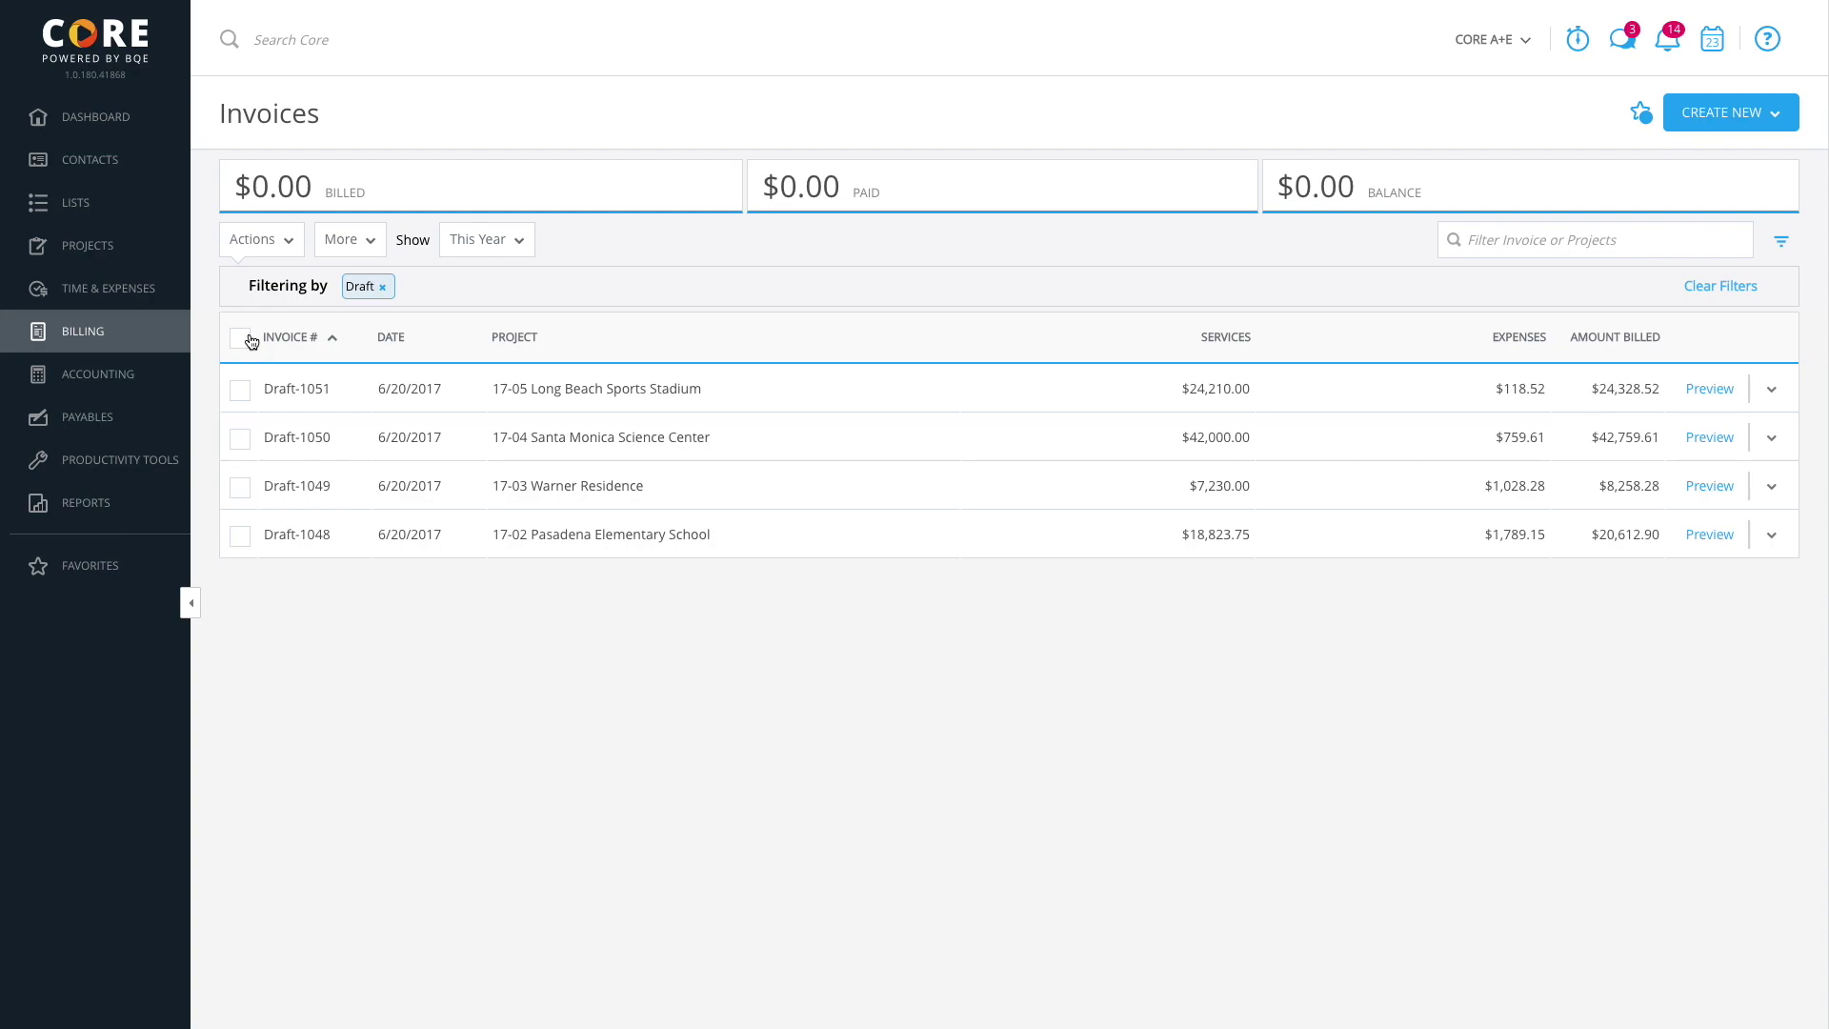
click(1717, 124)
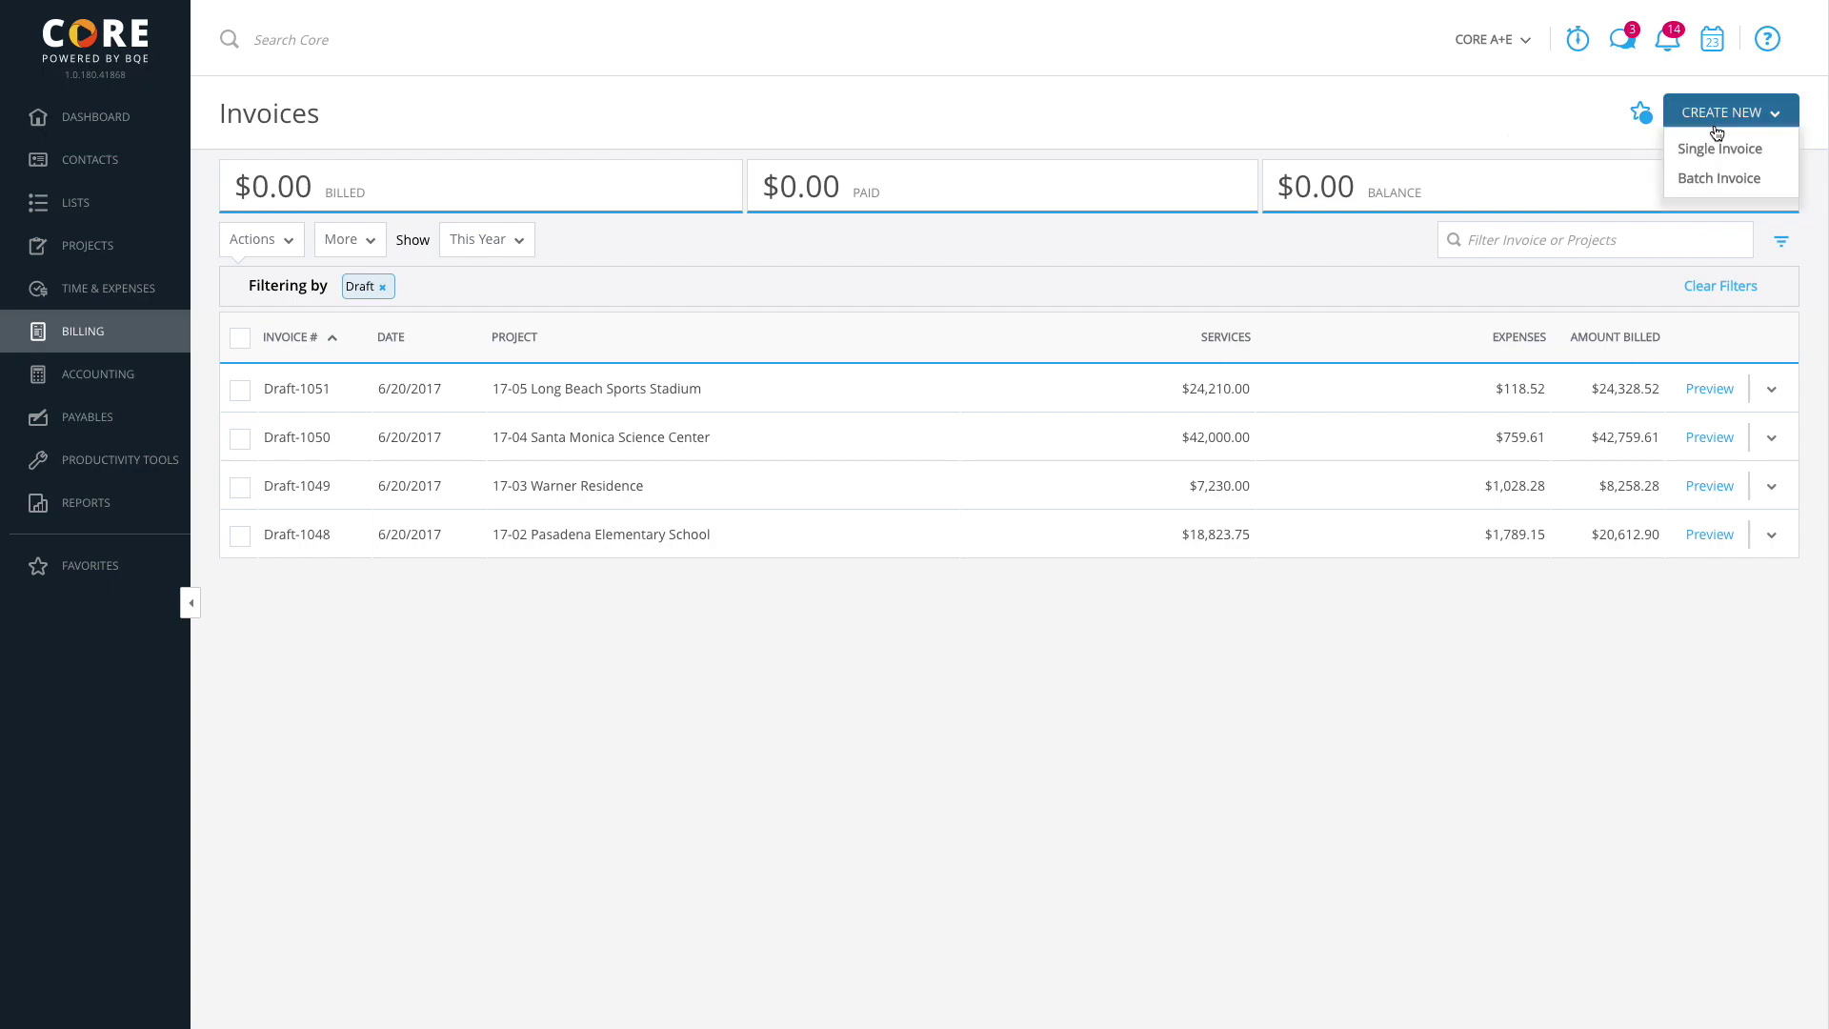
Step: Start a single invoice for project 17-17 King's Landing Feasibility
click(1719, 151)
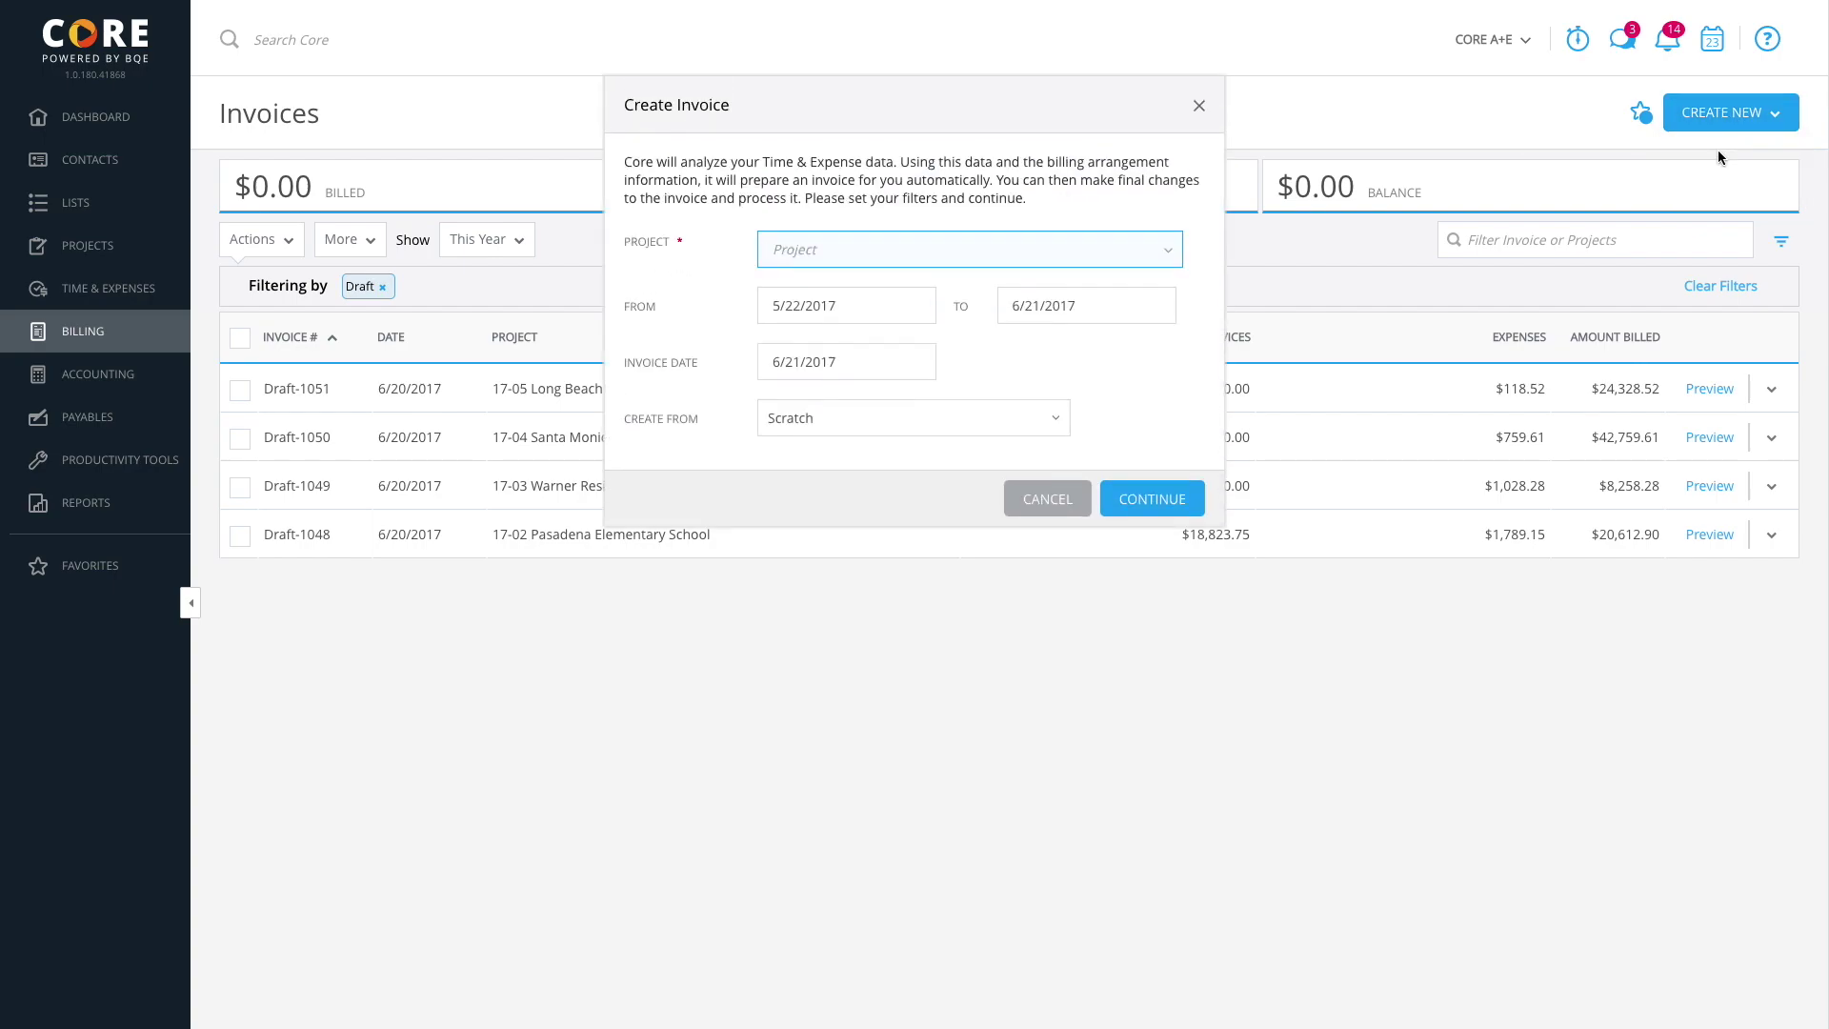
click(1167, 252)
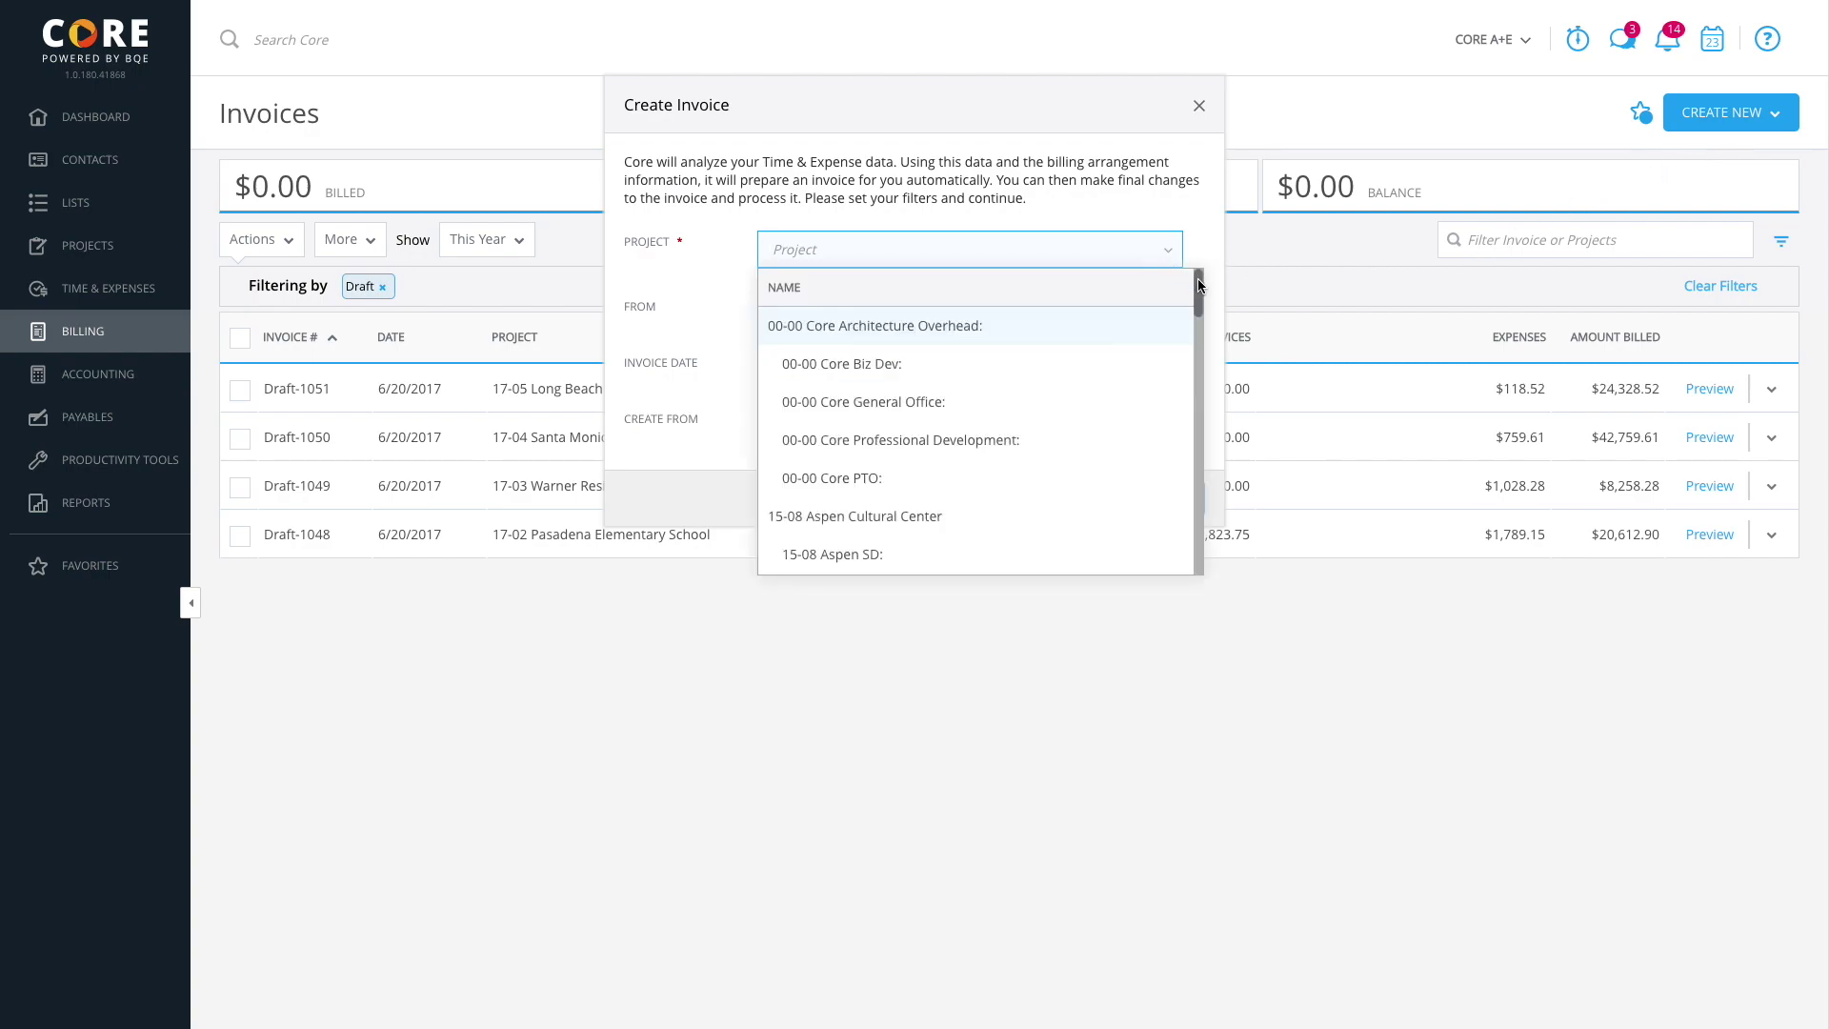
drag(1198, 286, 1184, 568)
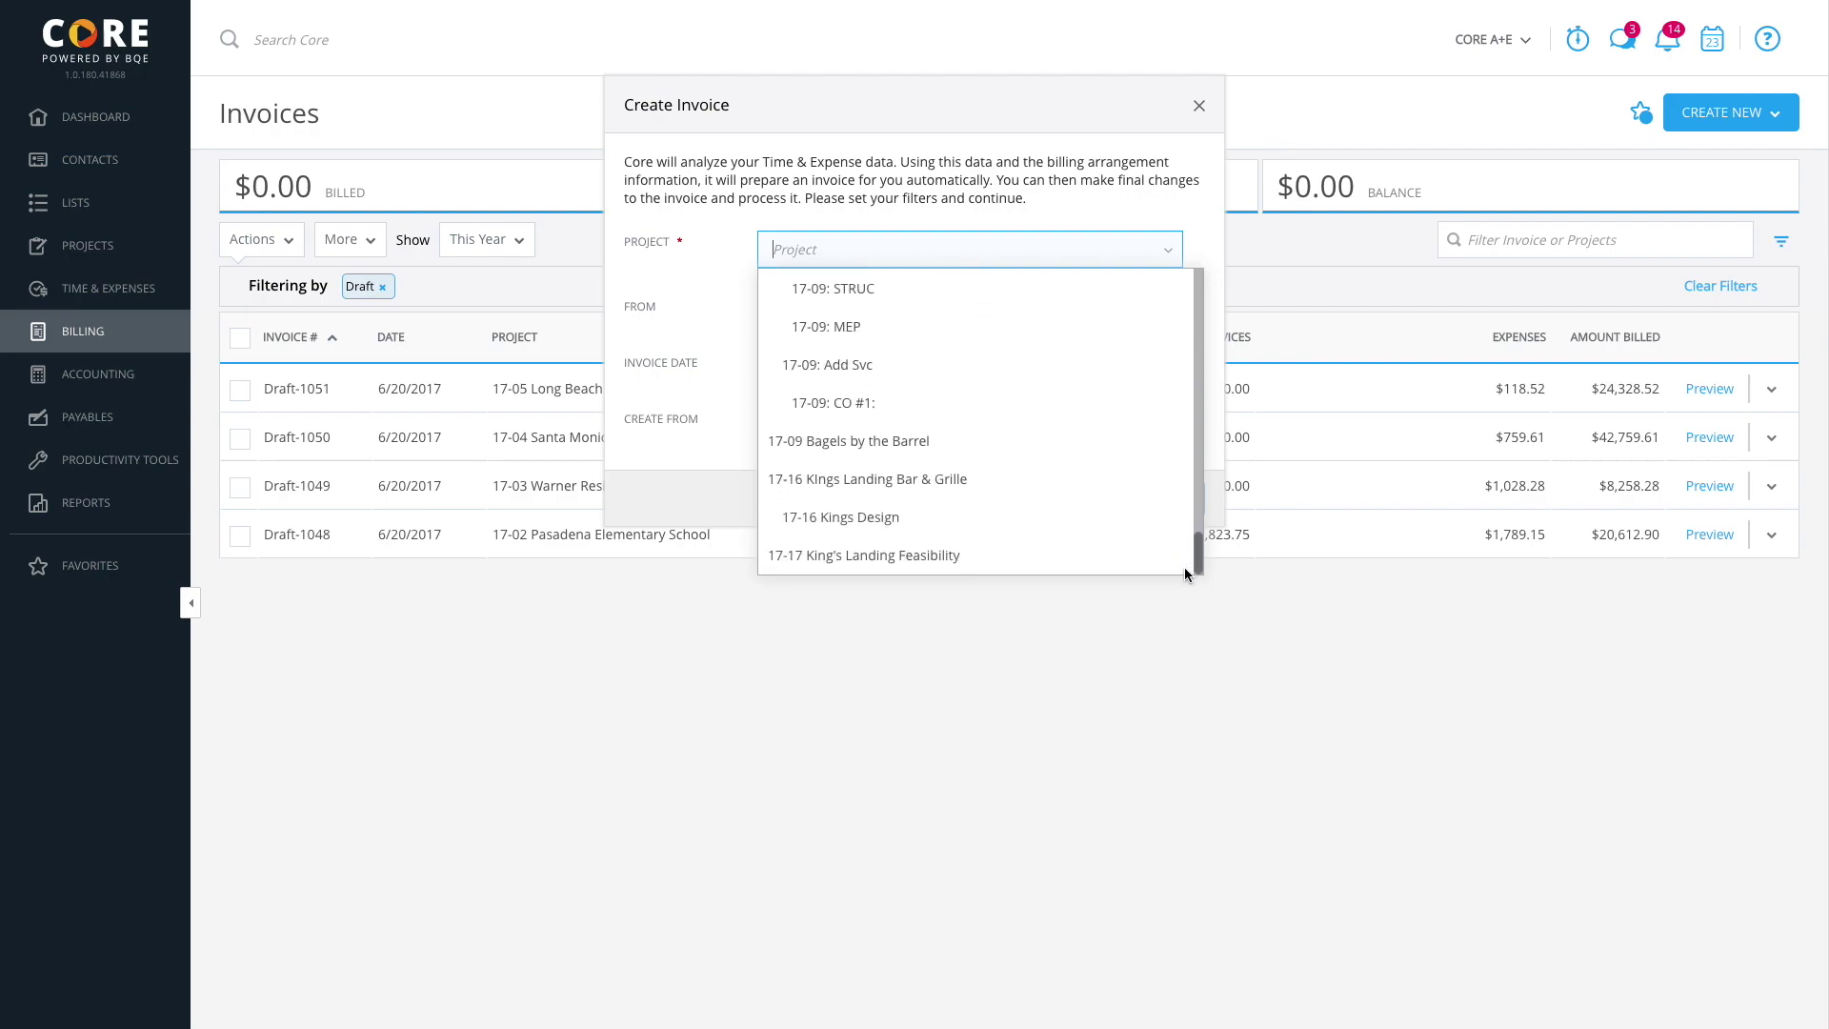
click(1118, 563)
Step: Bill June 1–30, 2017, dated 6/30/2017, from approved time and expense entries, grouped by item
click(902, 306)
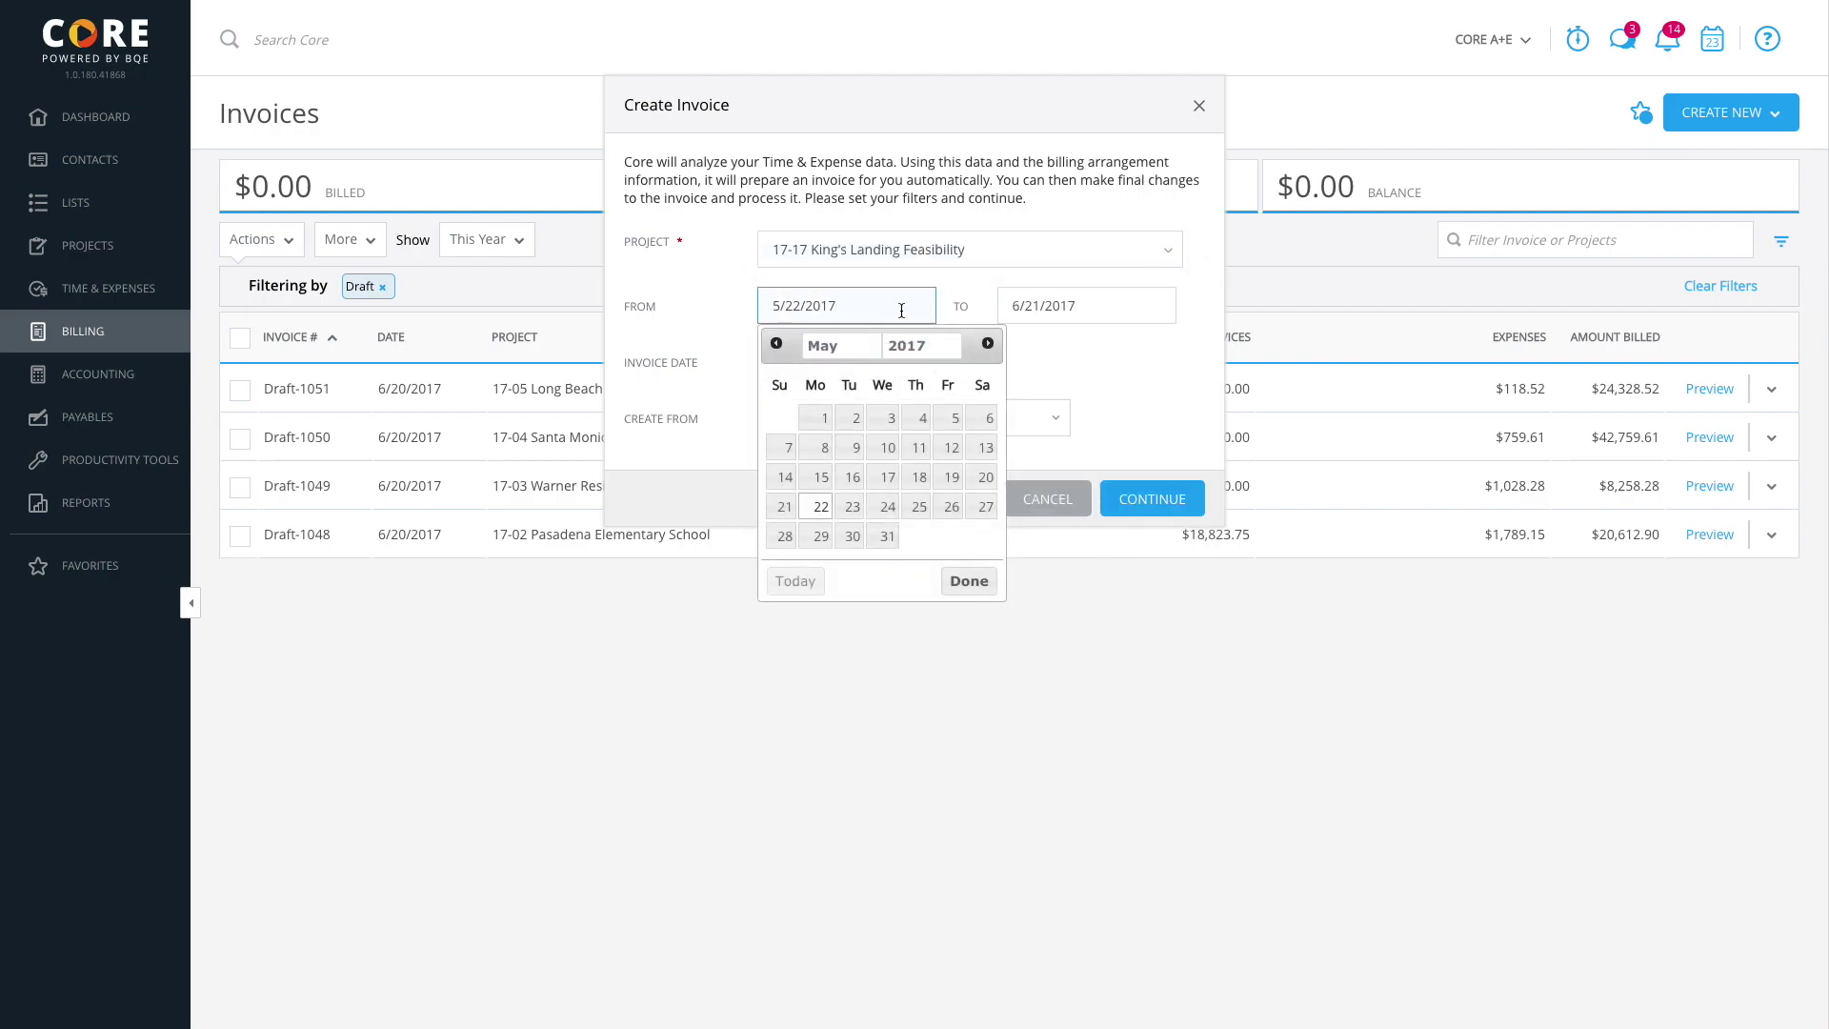
click(989, 345)
click(920, 418)
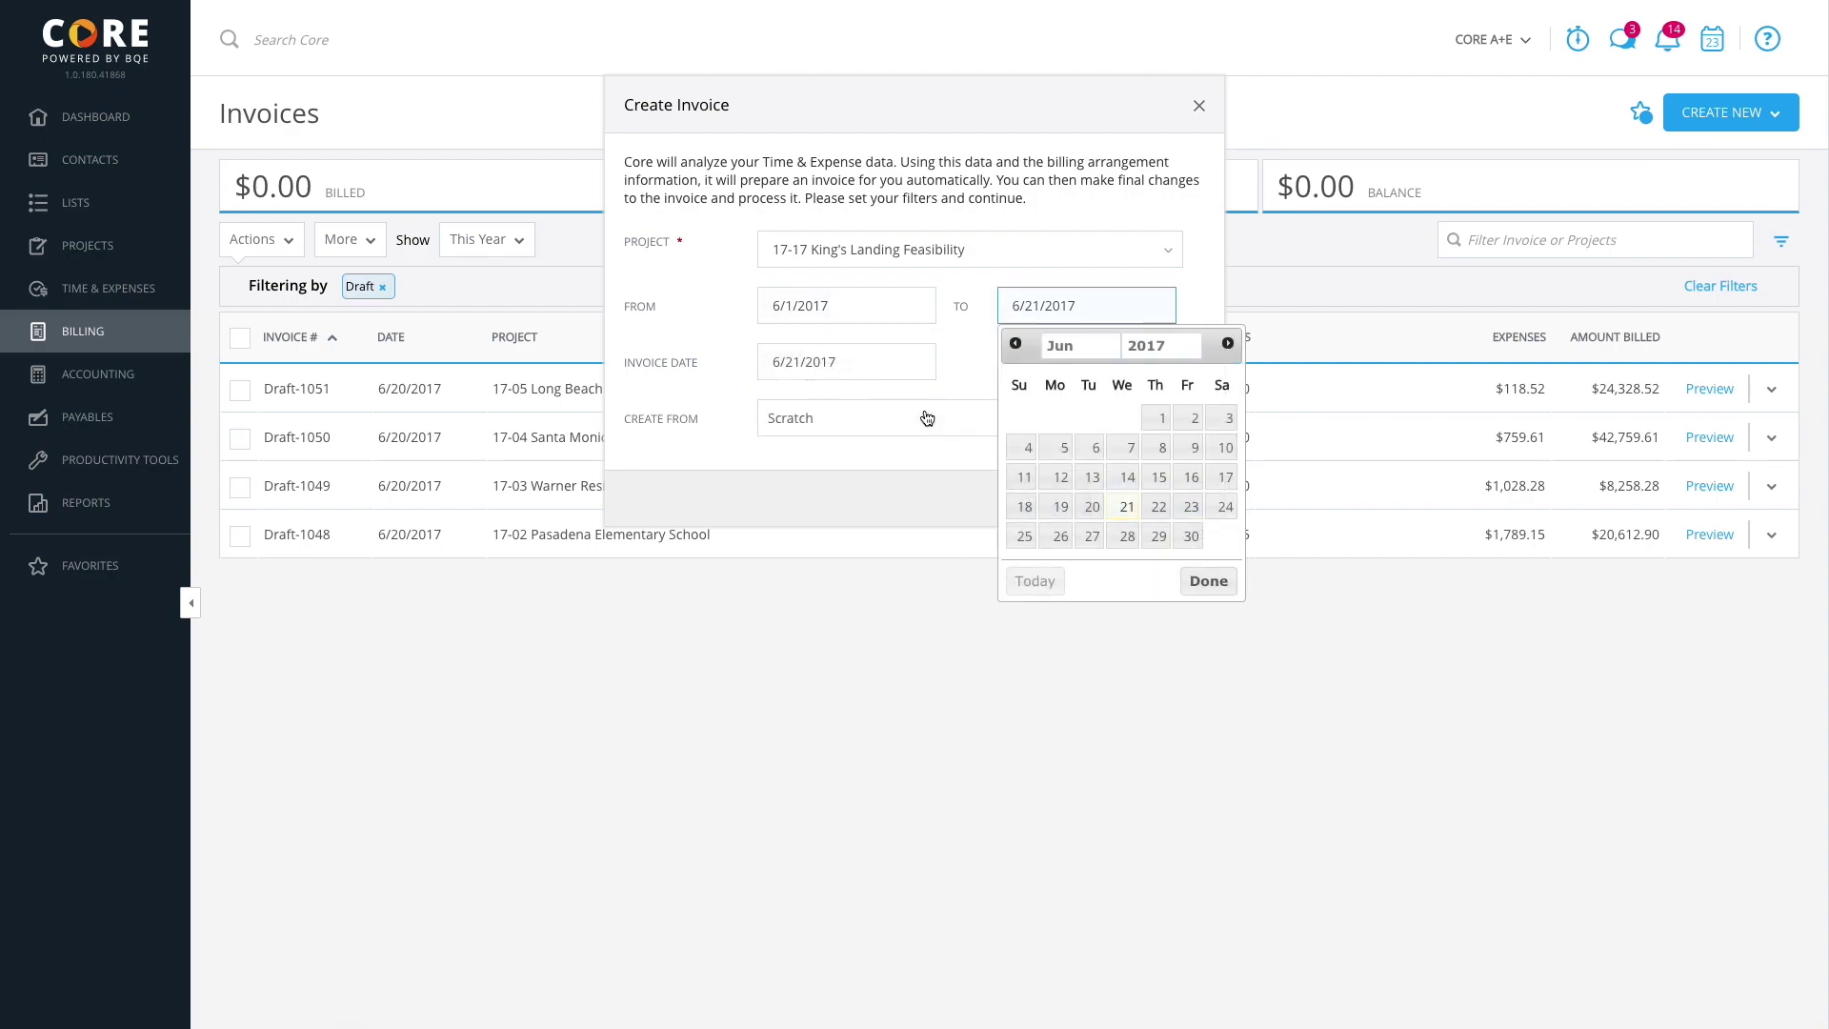
click(1187, 535)
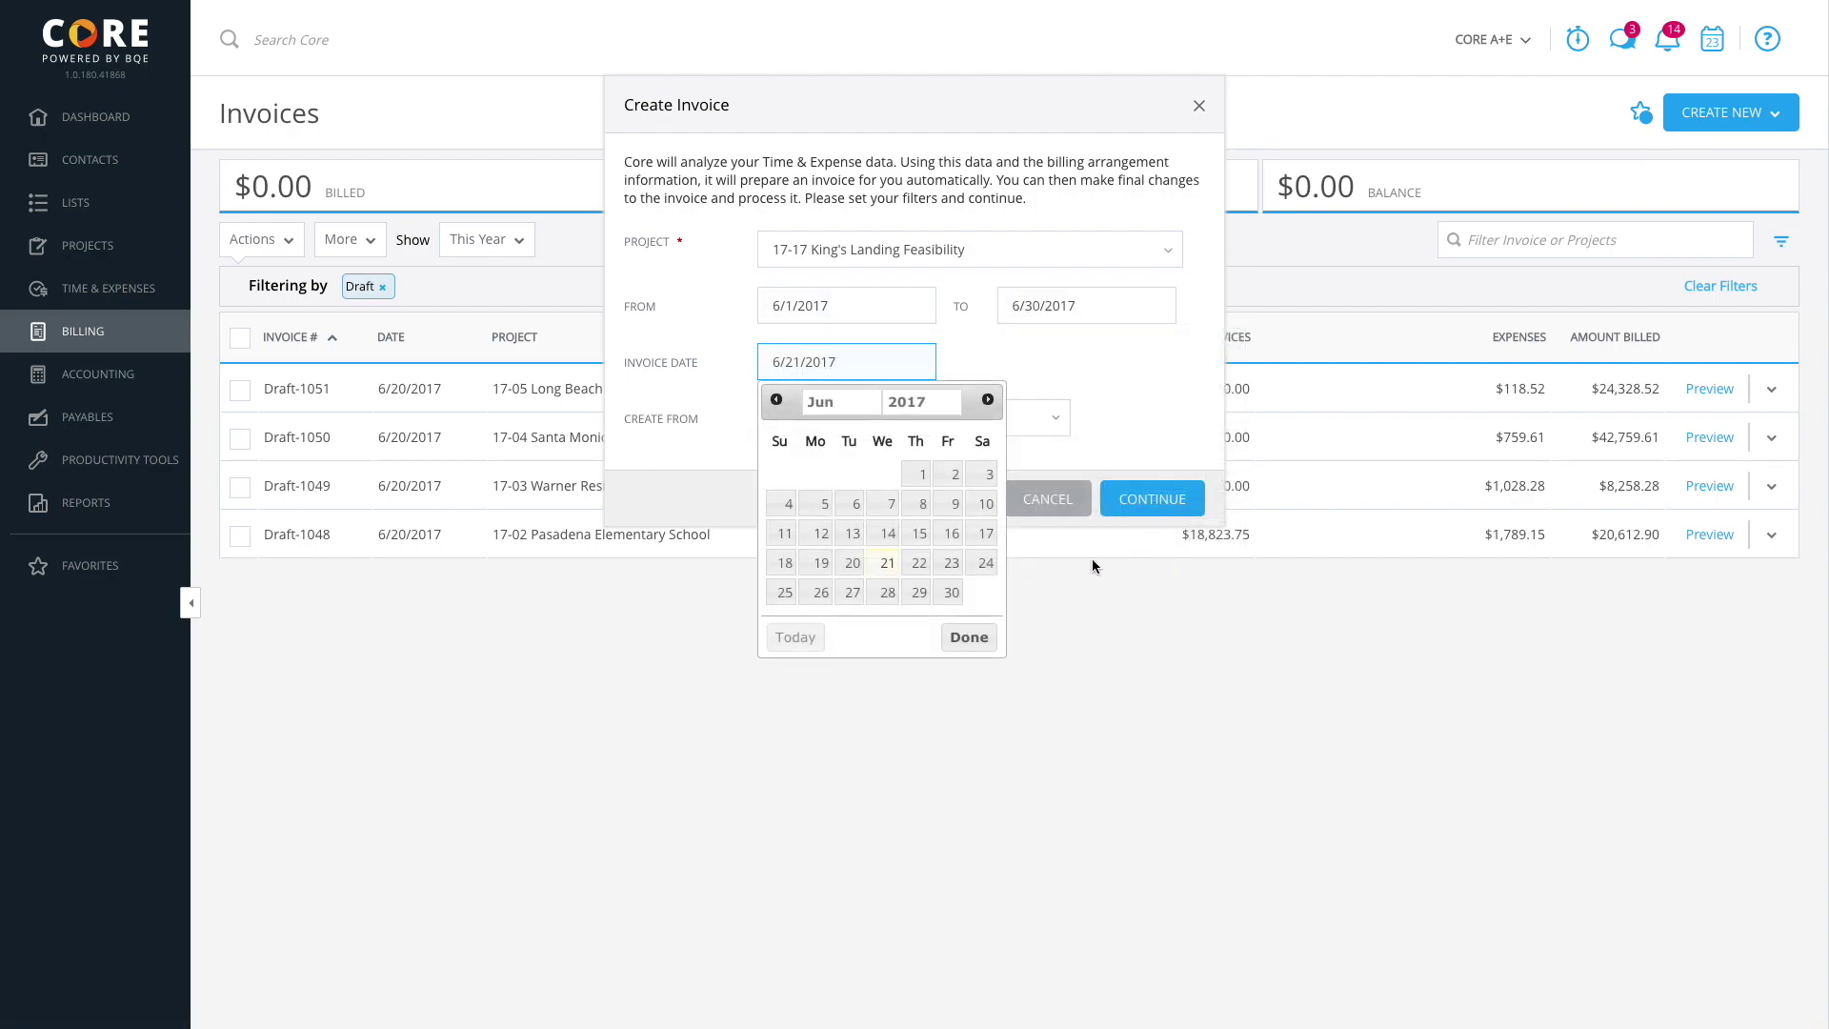
click(951, 592)
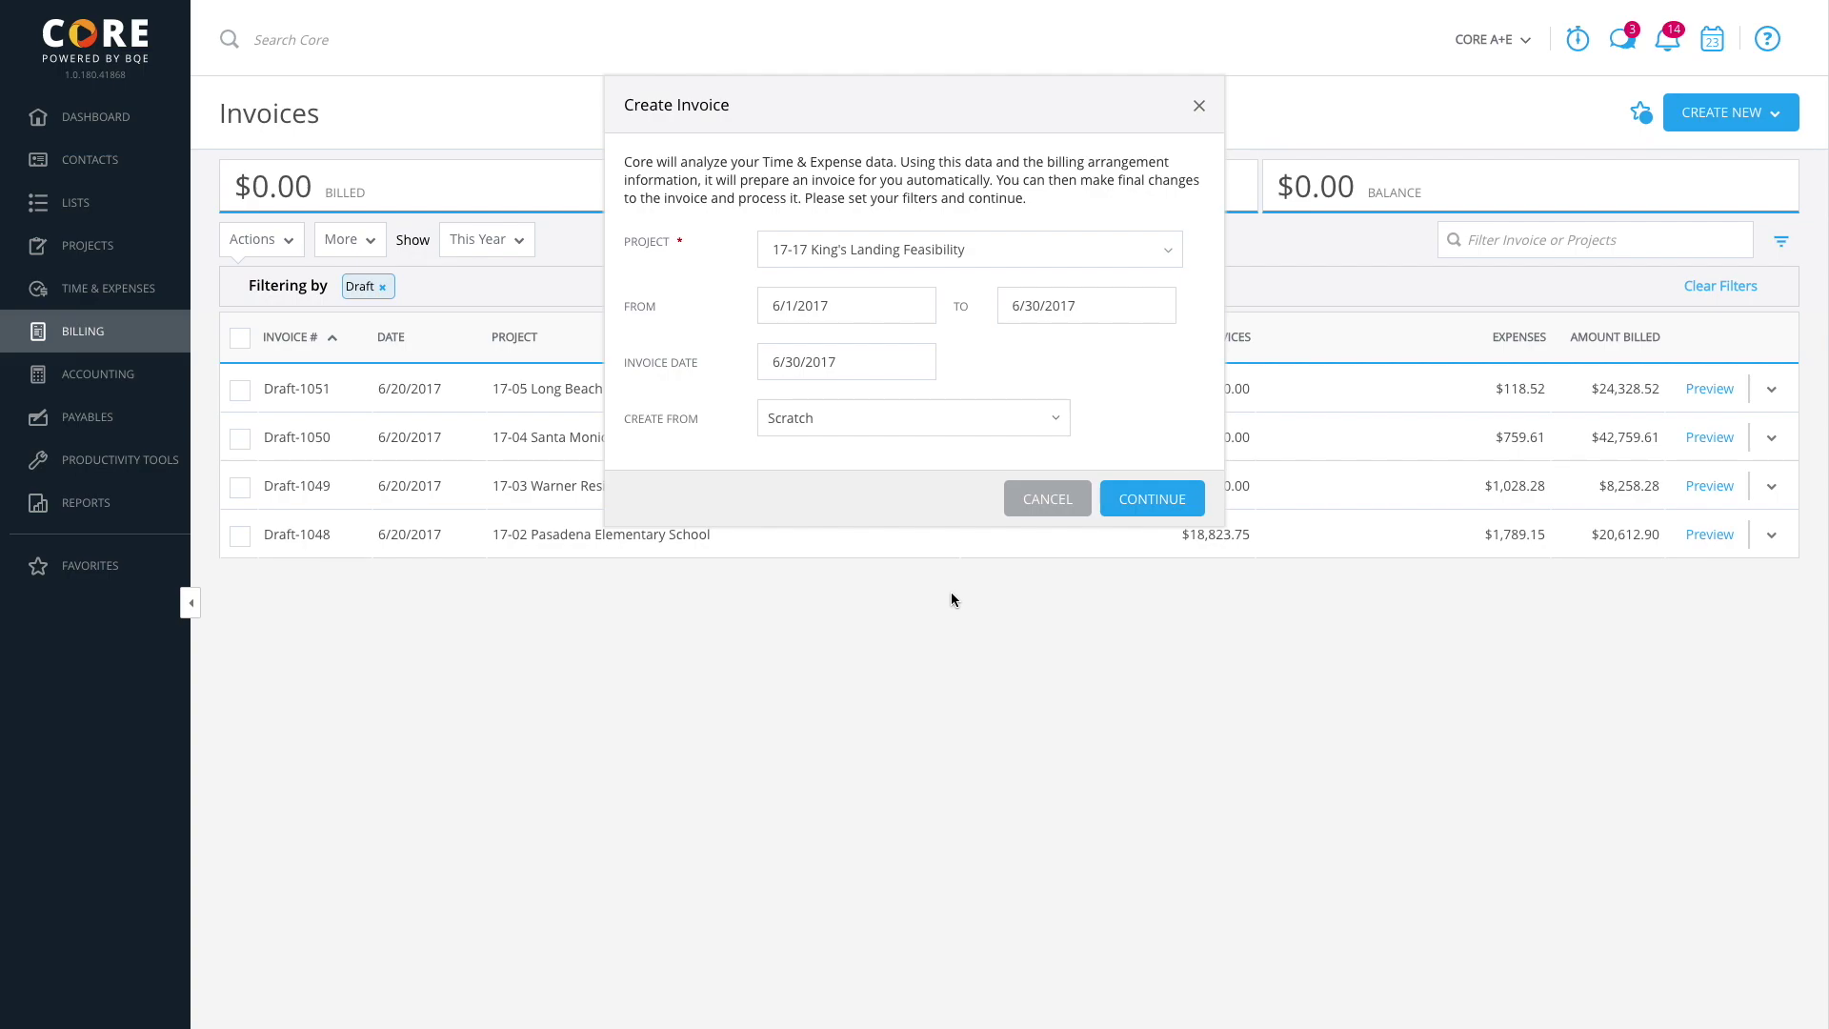
click(1066, 425)
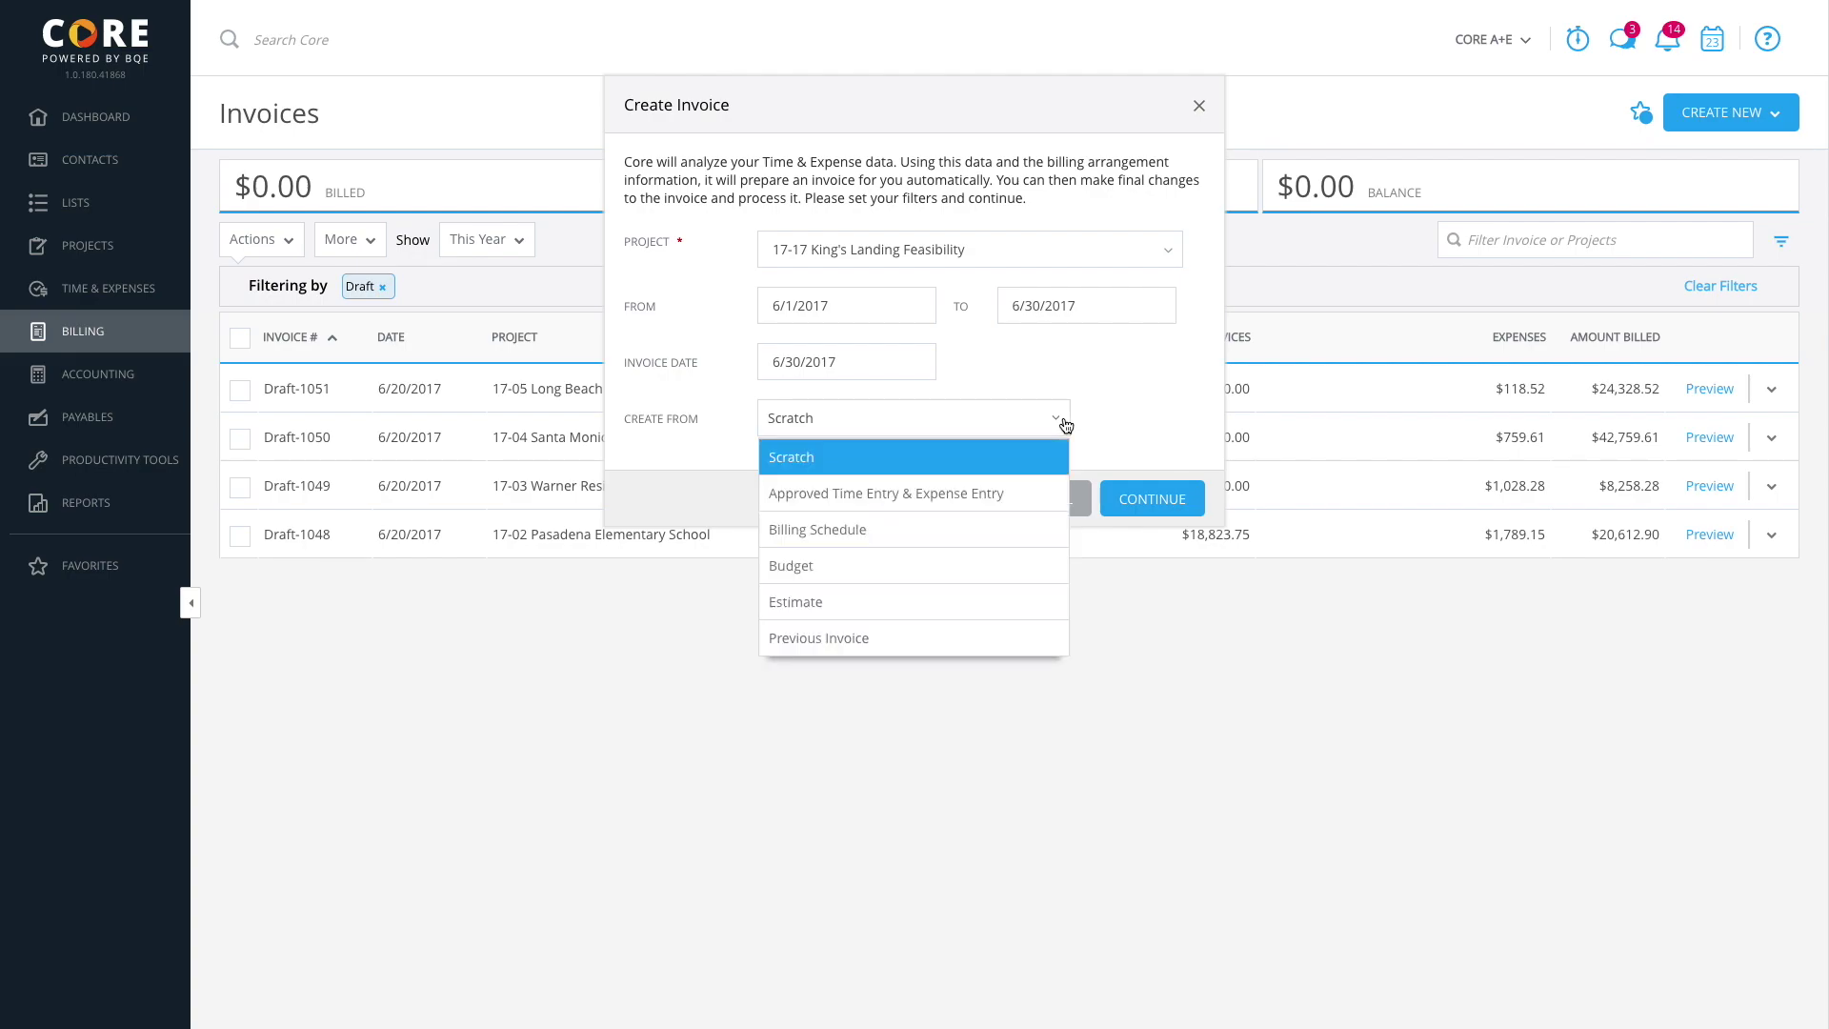
click(1034, 495)
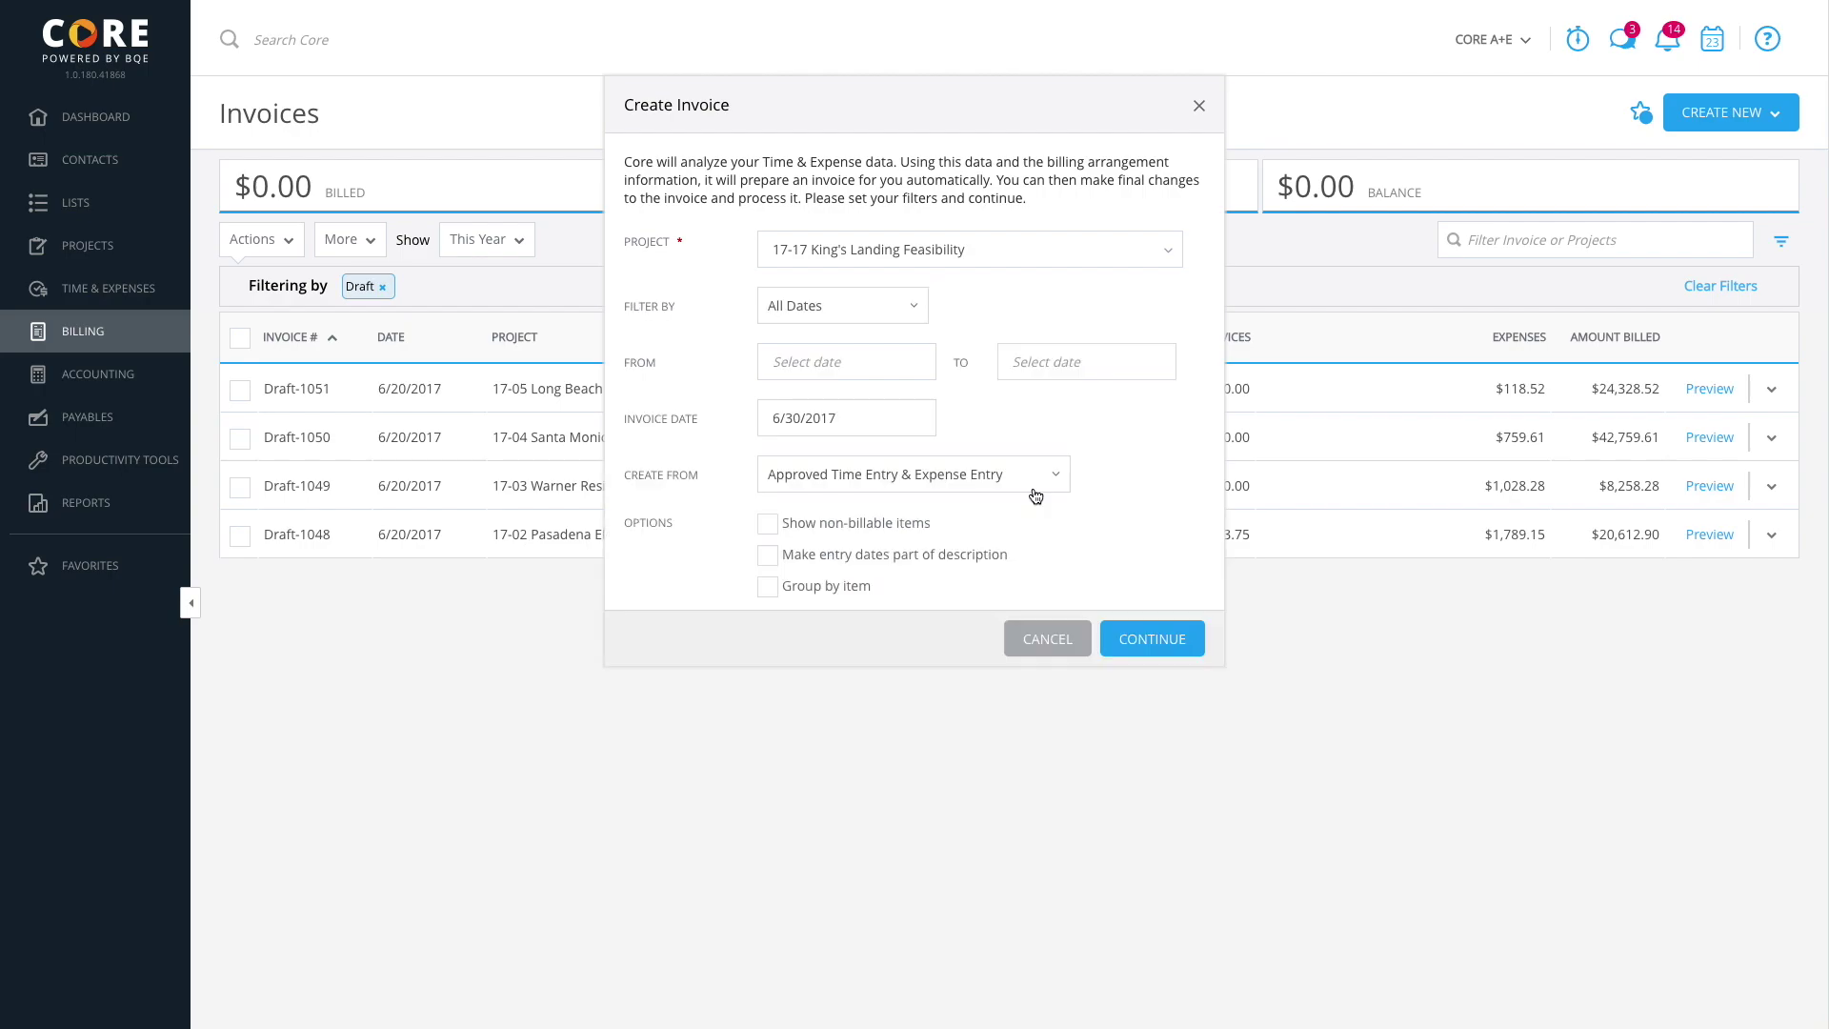
click(767, 588)
Step: Generate the invoice draft and add a Design:Calcs line of 1.5 units at $100
click(1149, 643)
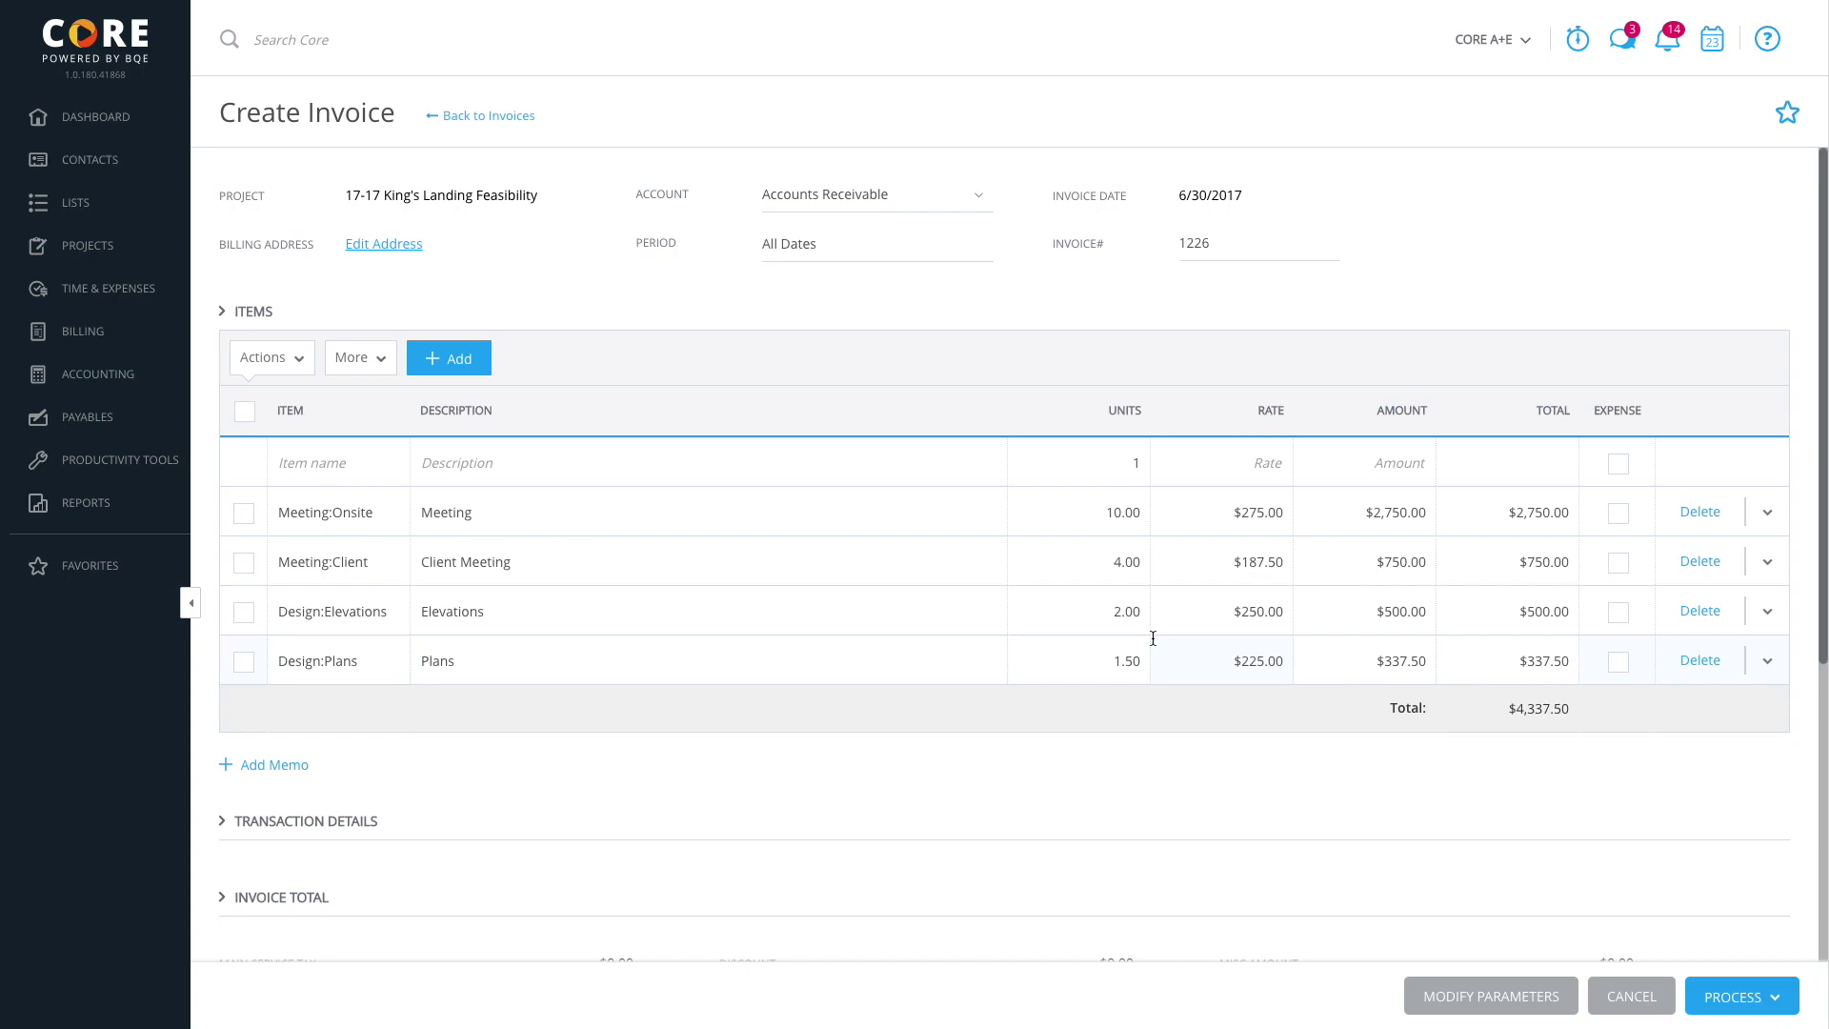
text(Design)
key(Down)
key(Down)
key(Tab)
text(1.5)
key(Tab)
text(100)
key(Return)
Step: Add a Travel:Taxi expense line of $12.50 to the invoice
text(Travel)
key(Up)
key(Return)
key(Tab)
key(Tab)
text(12.5)
key(Tab)
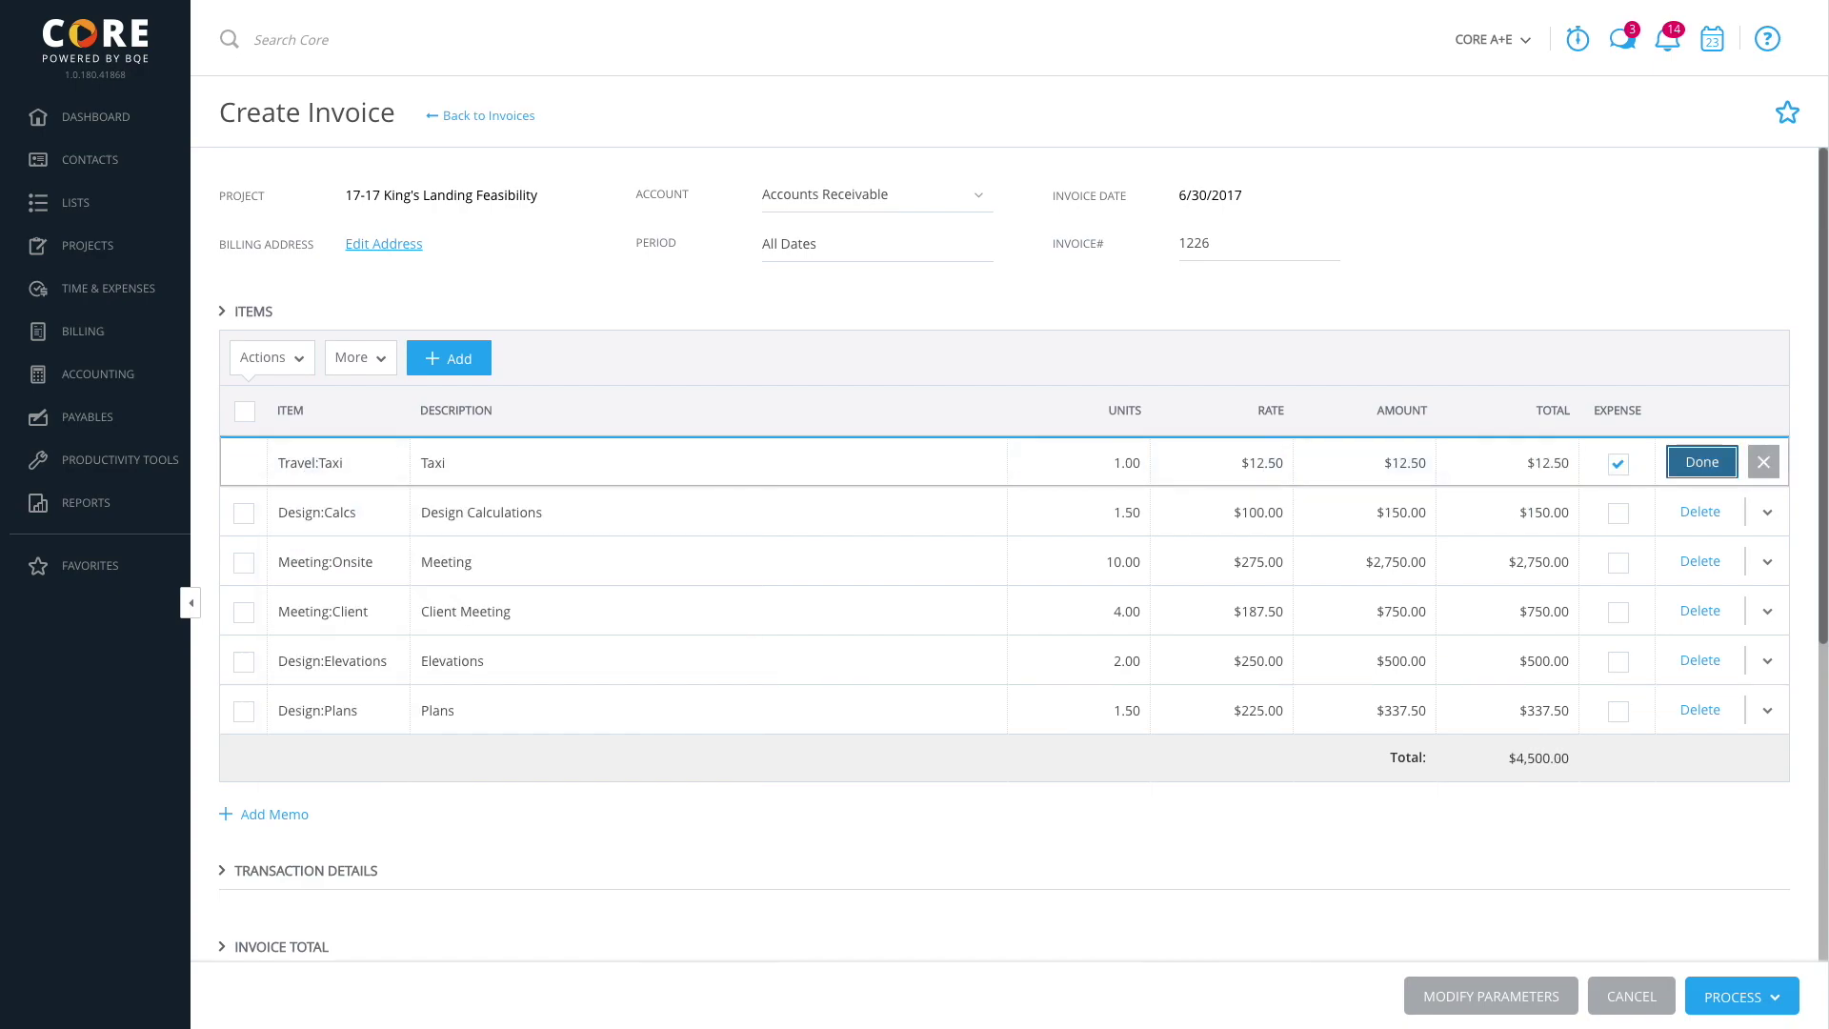
key(Return)
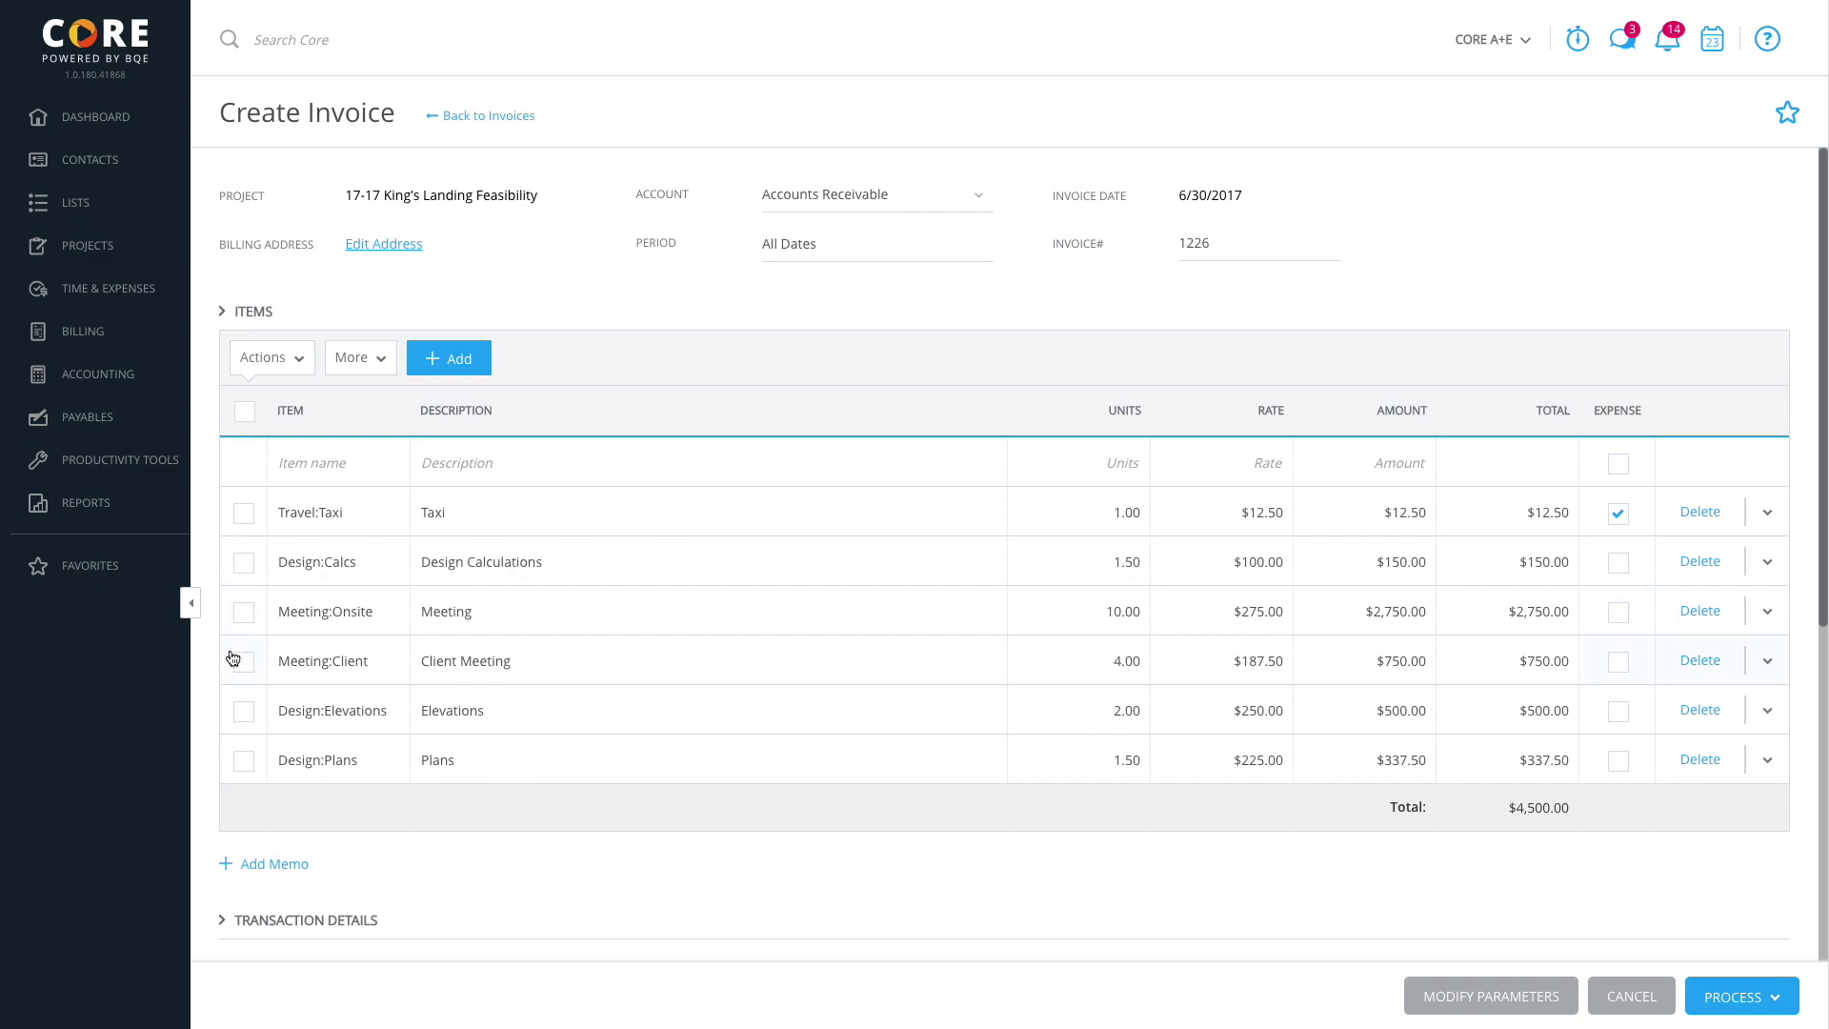
Step: Add a memo about presenting solutions at the July 10th meeting and expand Transaction Details
click(233, 865)
text(We are looking forward to presenting our solutions at the next meeting on July 10th.)
scroll(214, 867, down, 3)
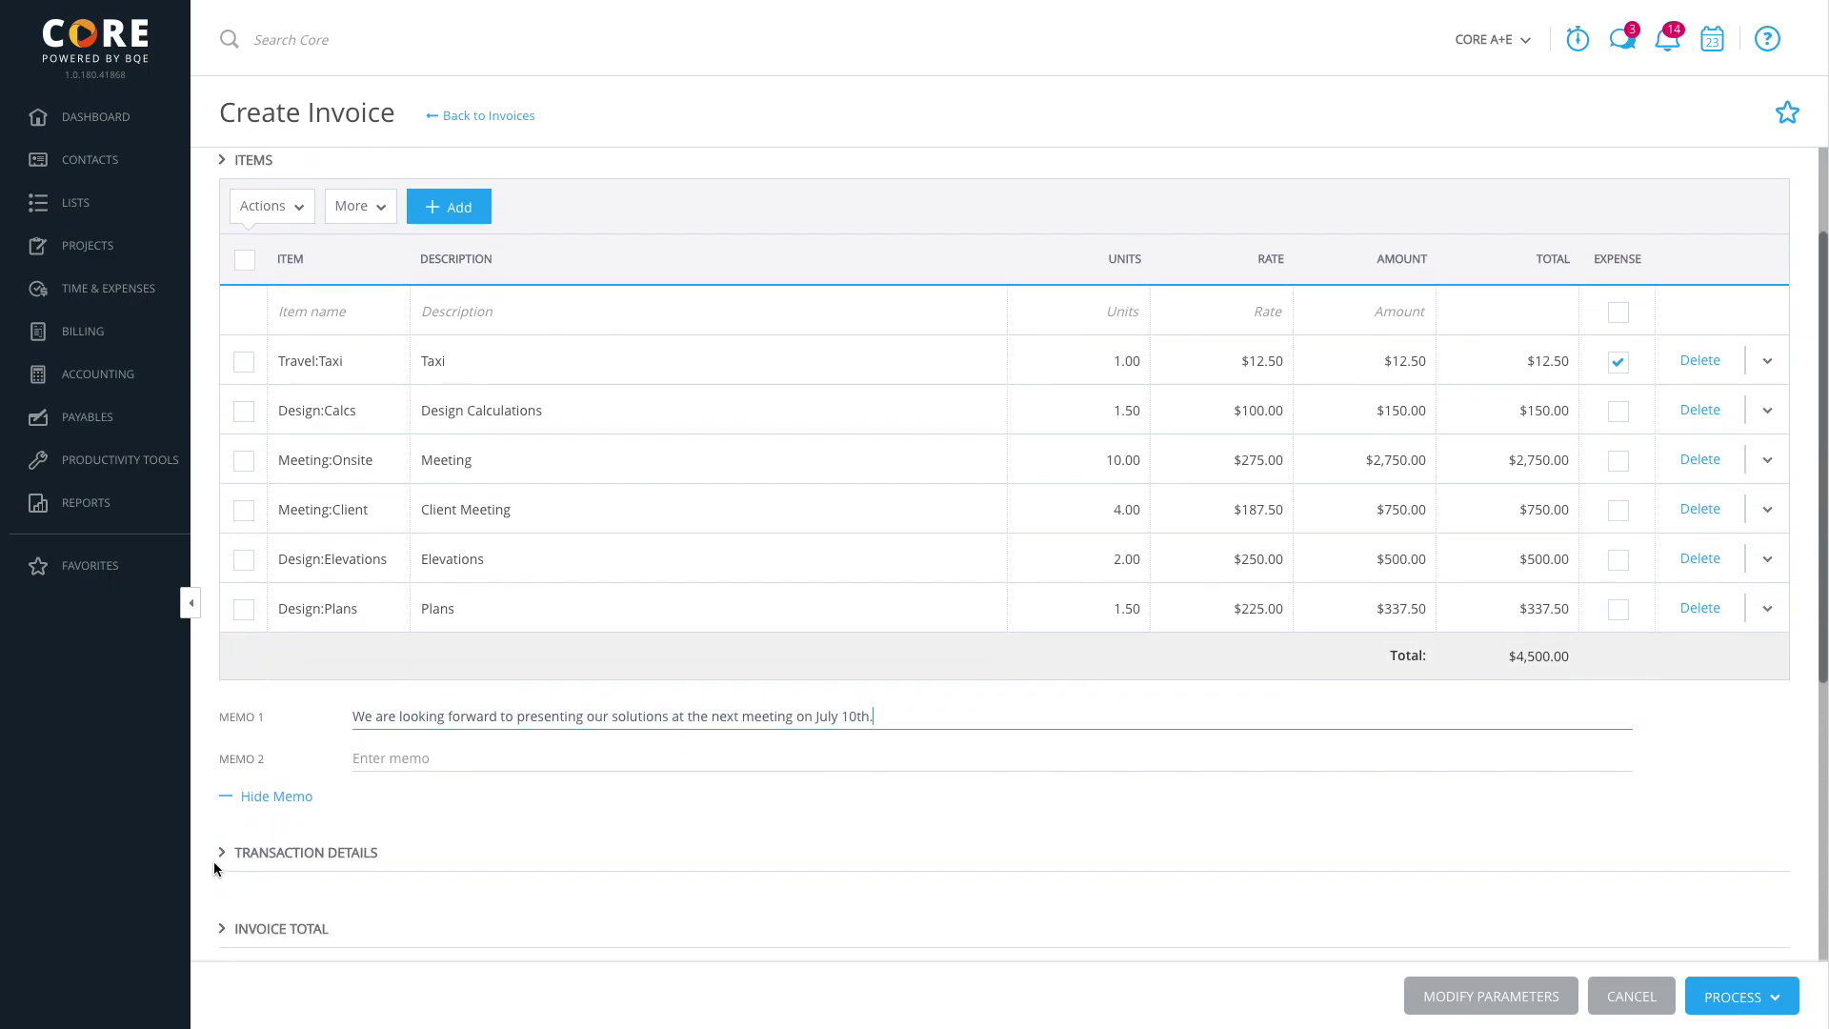
click(224, 700)
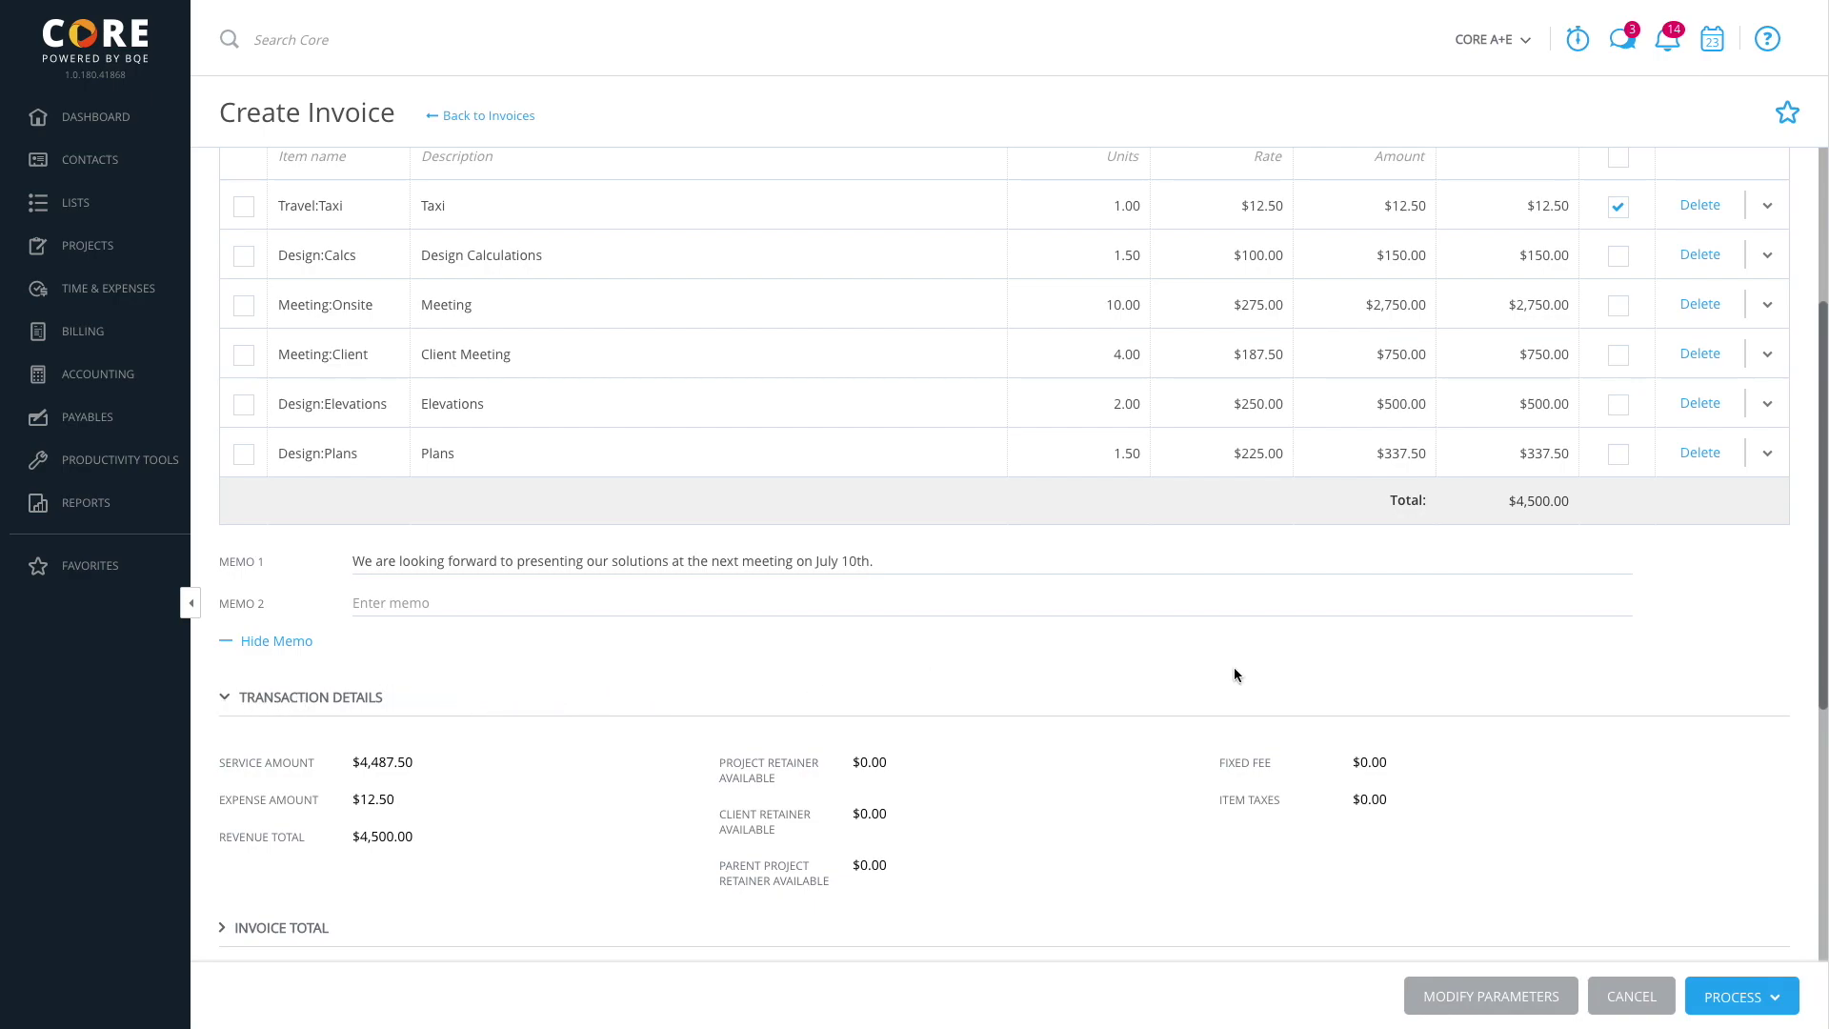
Step: Process invoice 1226 as final, return to Invoices, and preview it
click(1772, 998)
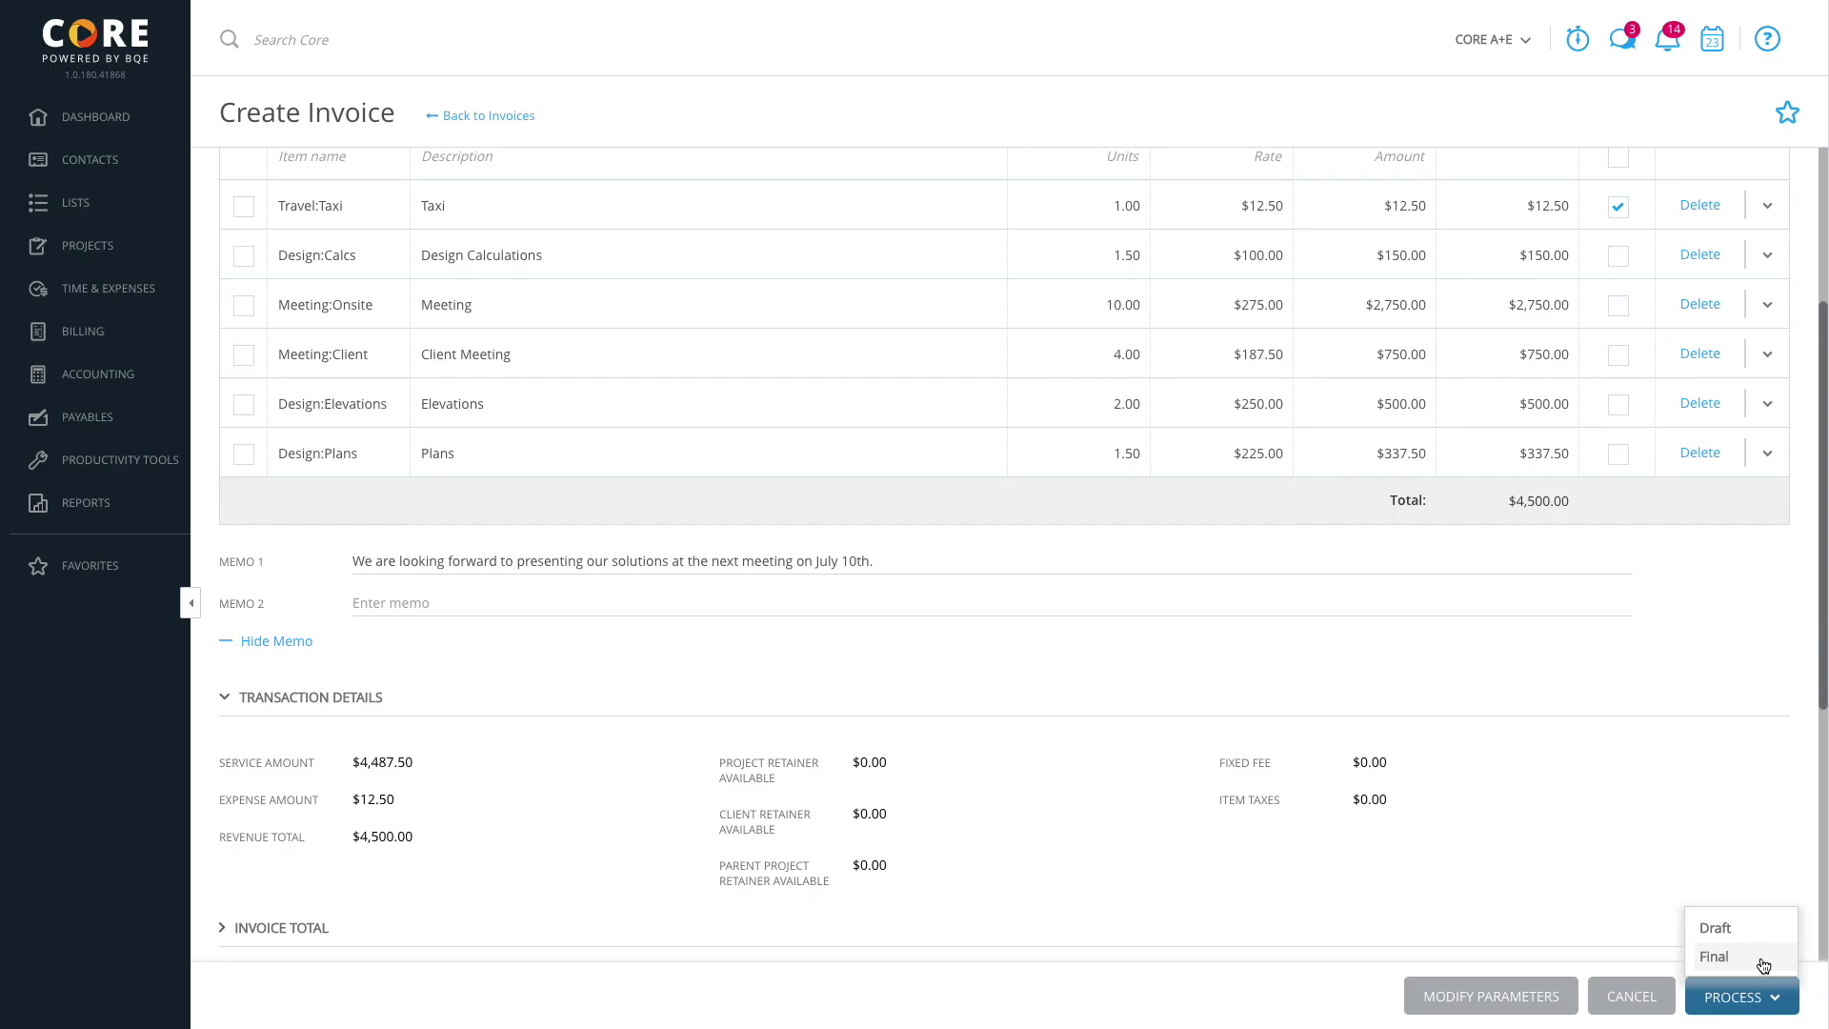
click(1763, 962)
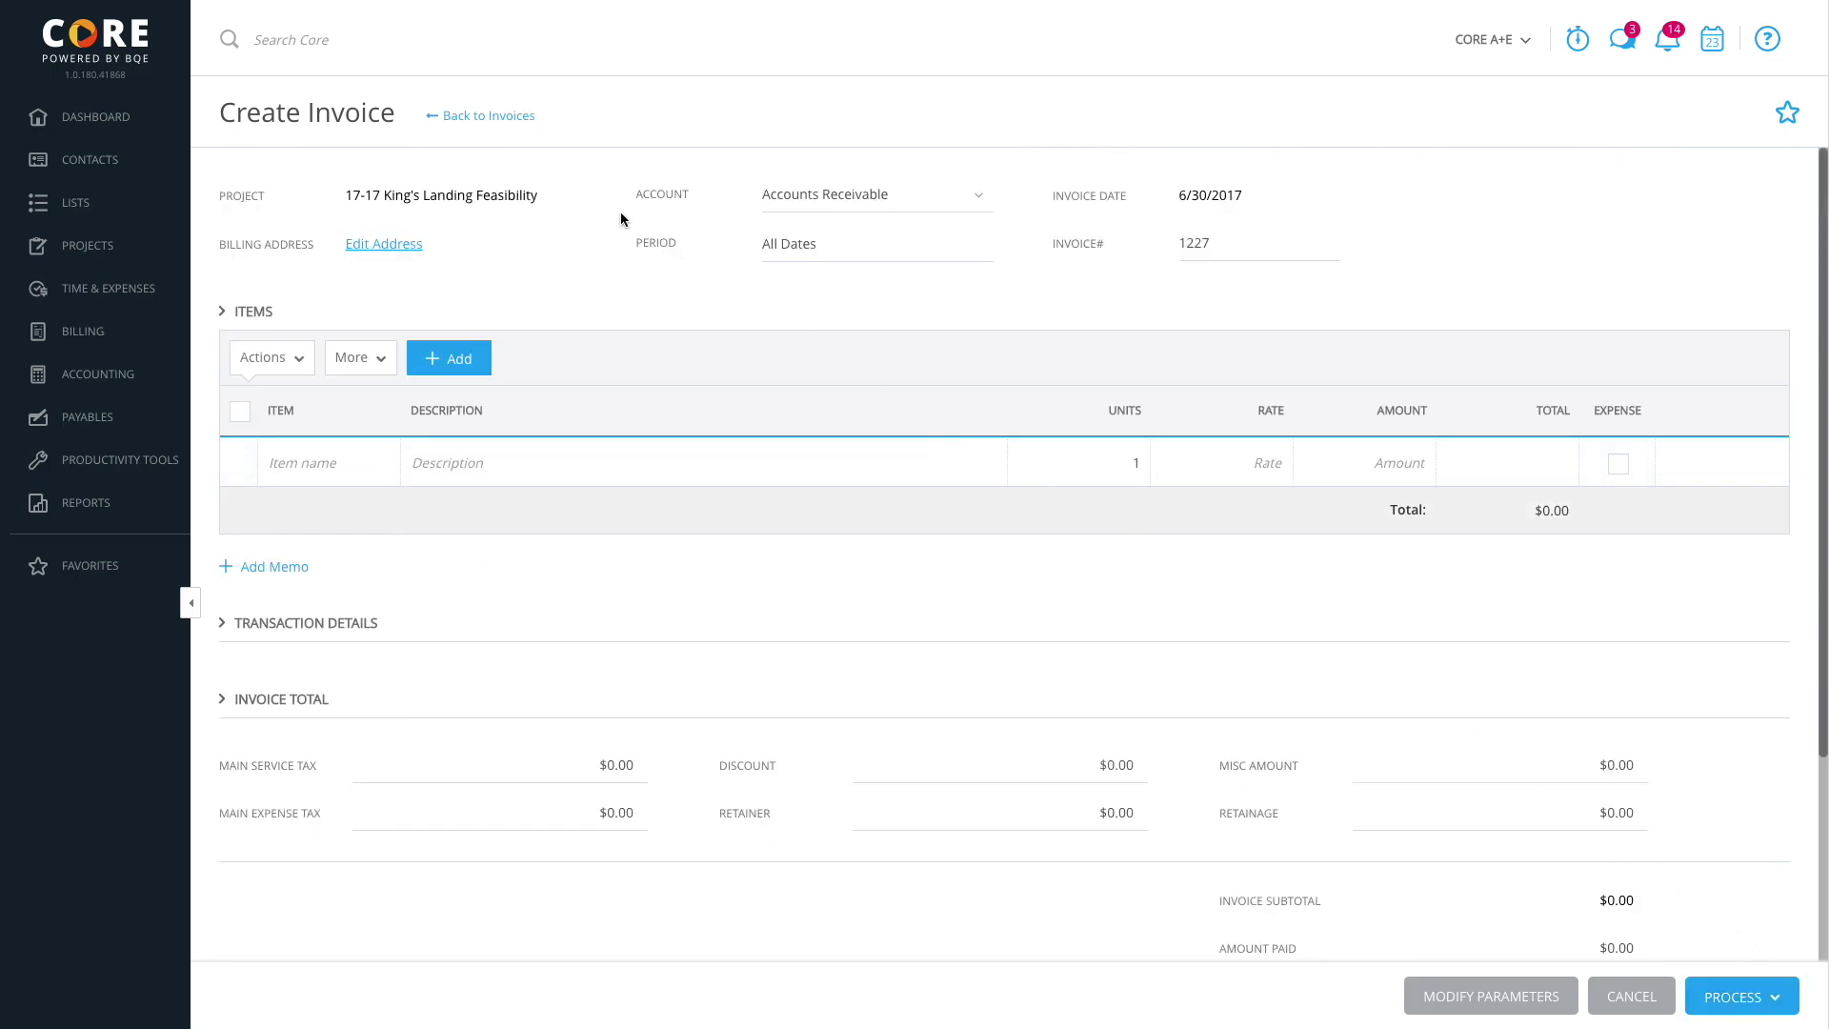
click(511, 118)
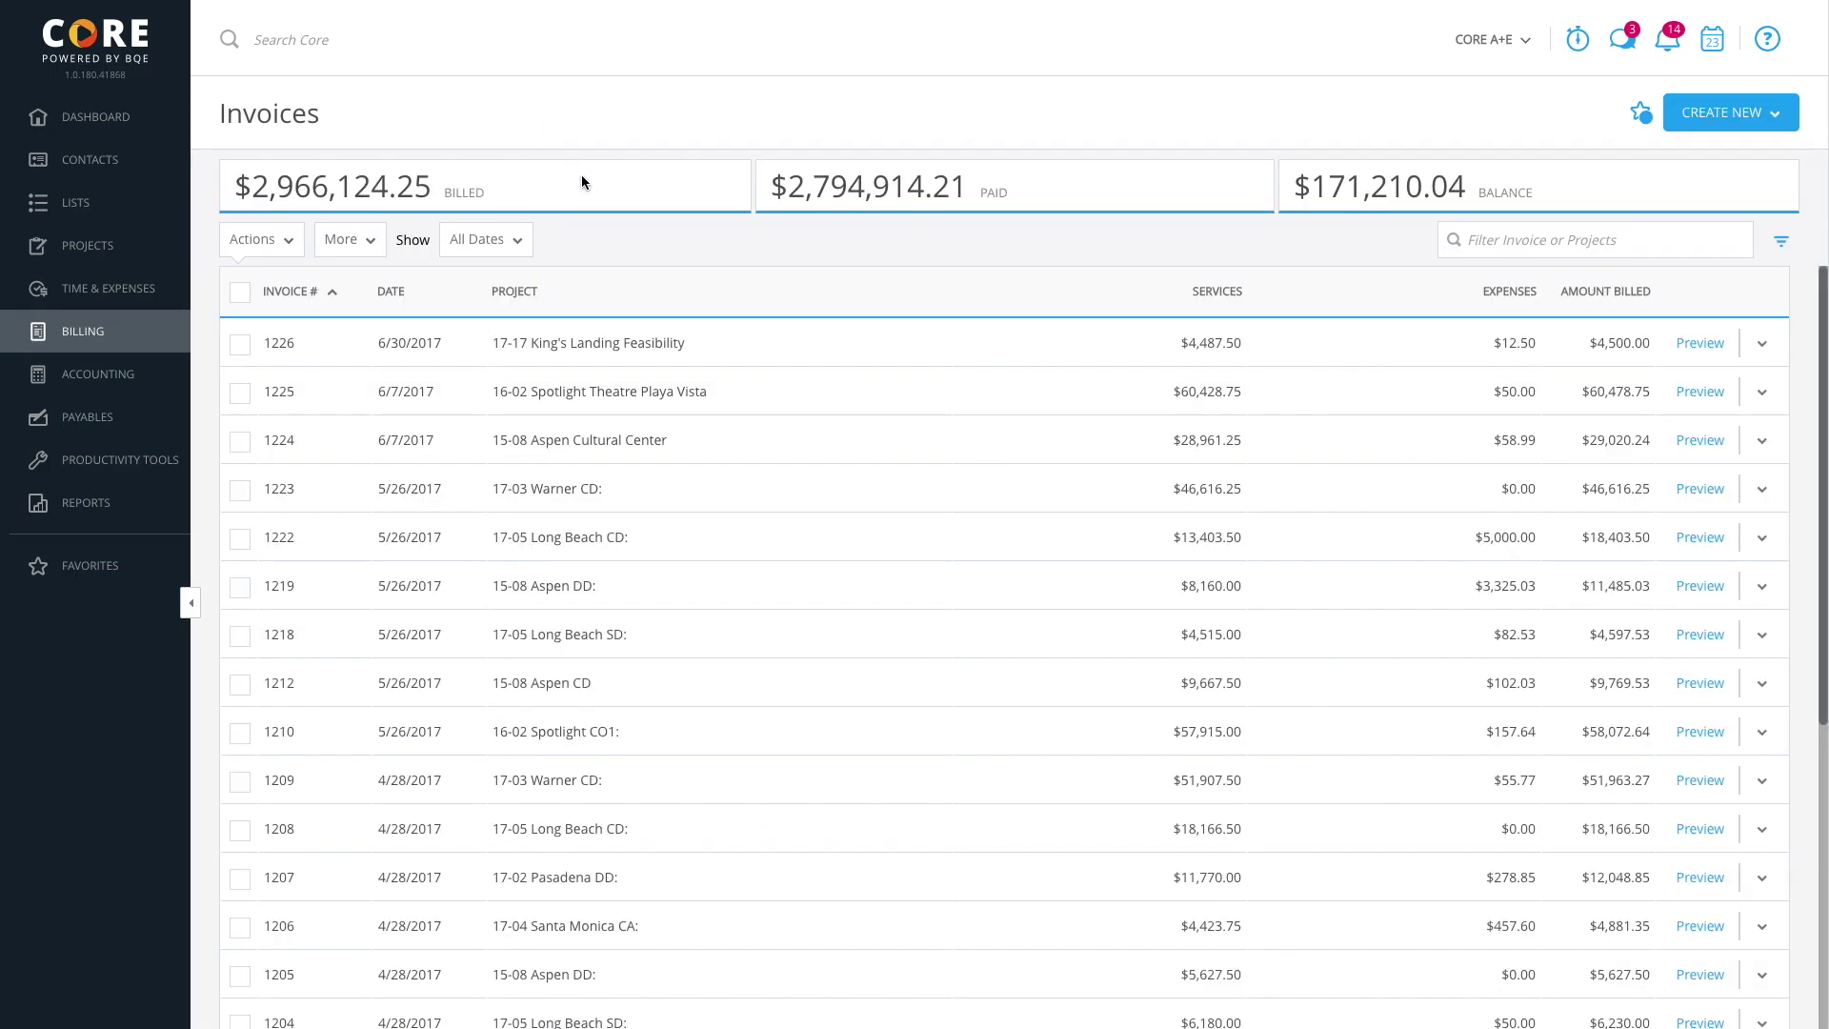
click(1701, 346)
Step: Create a batch invoice with invoice date 6/30/2017 and continue to the billable projects
click(1730, 111)
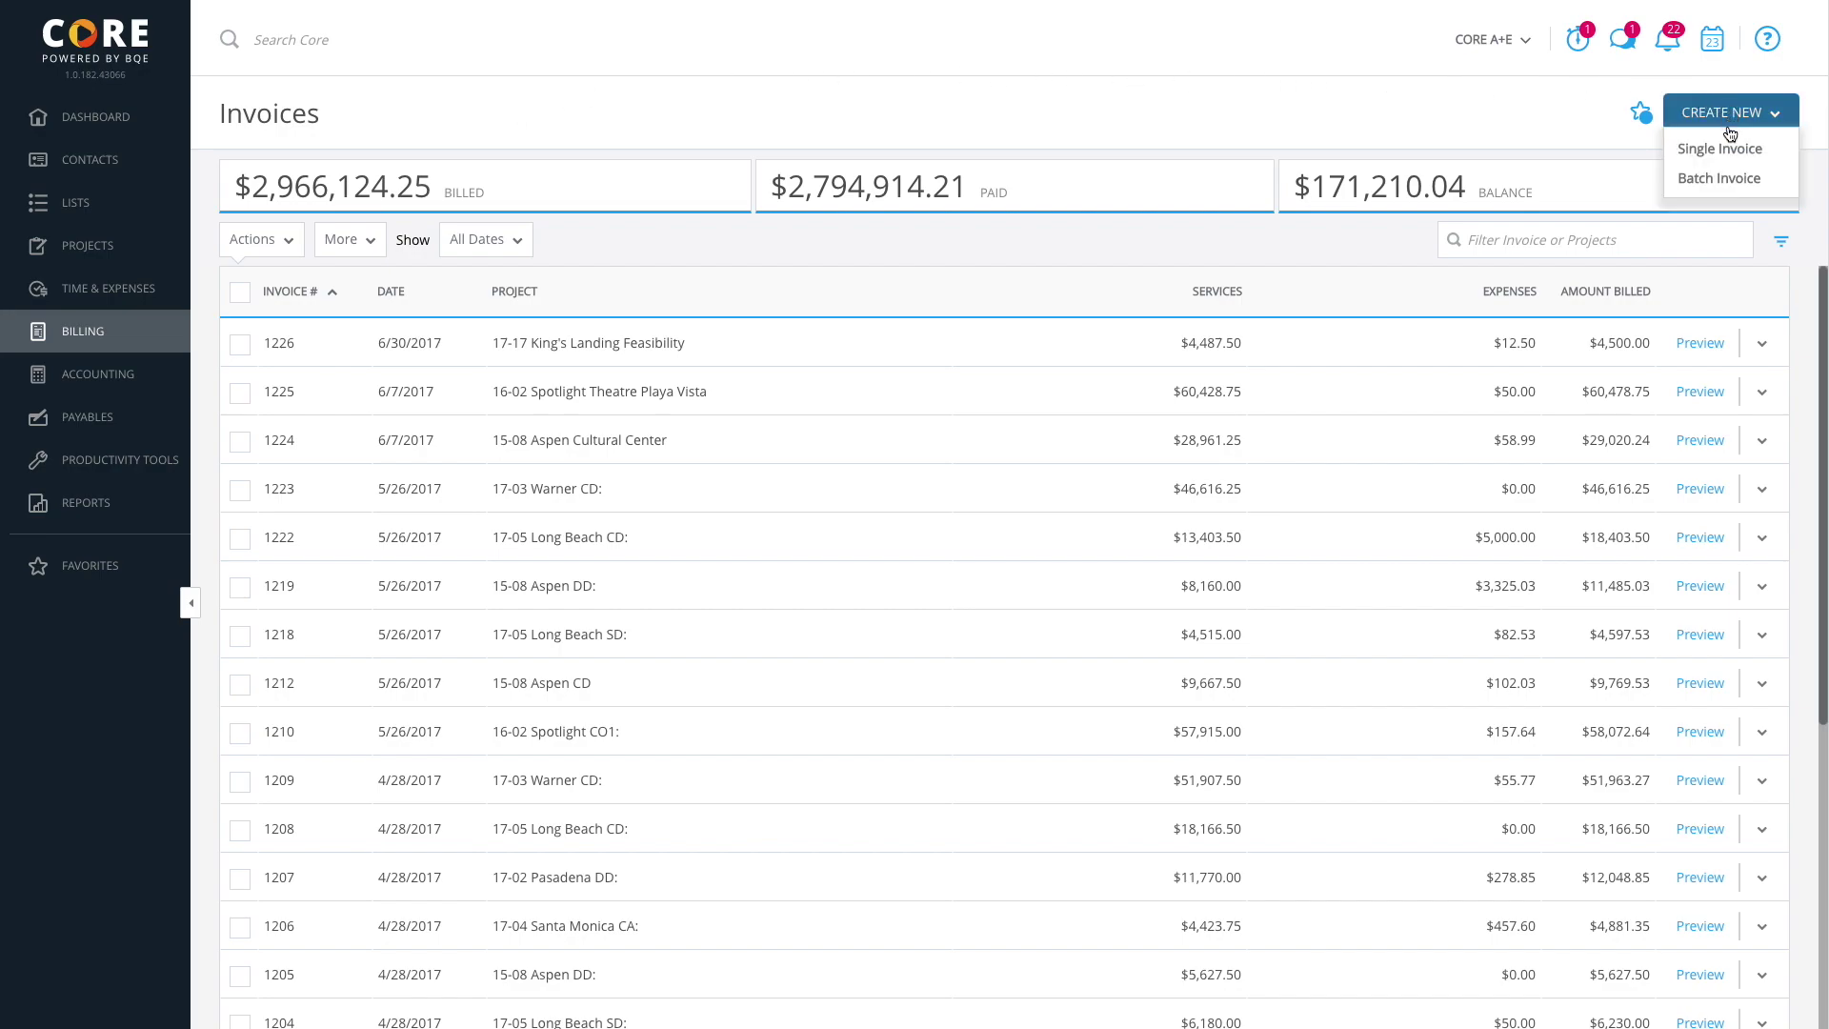
click(1722, 179)
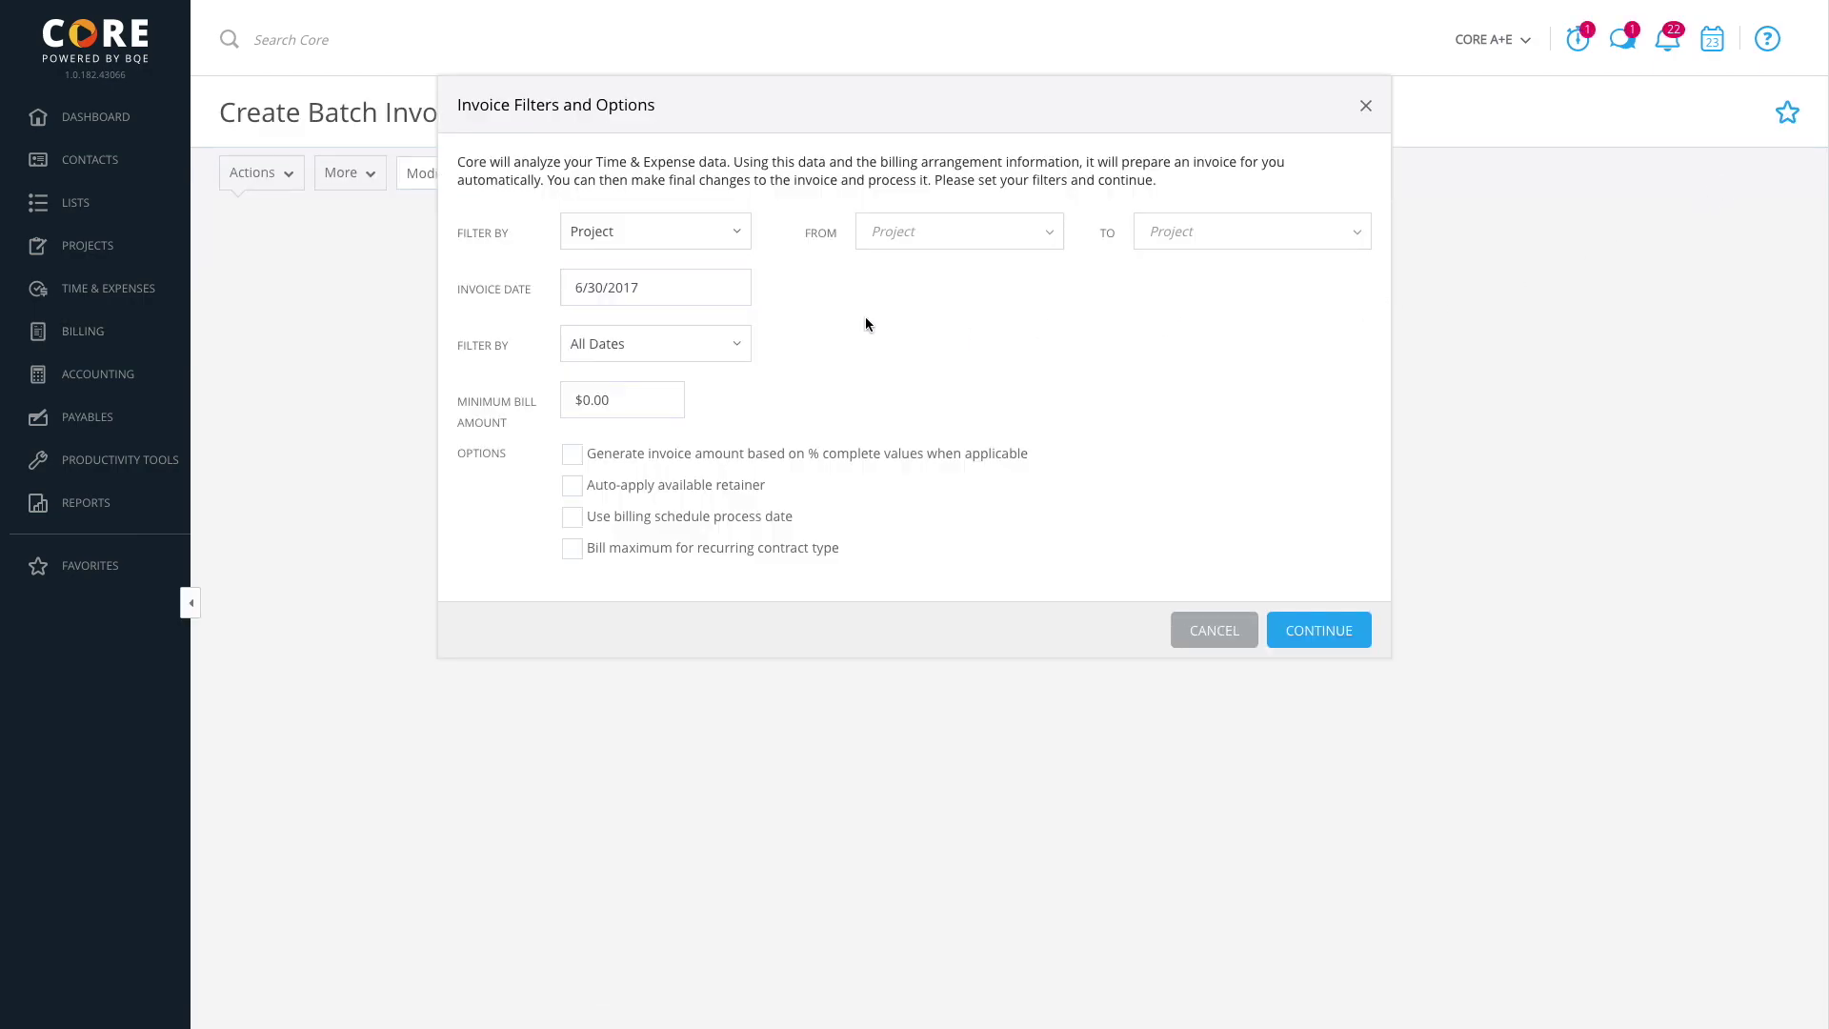
click(735, 283)
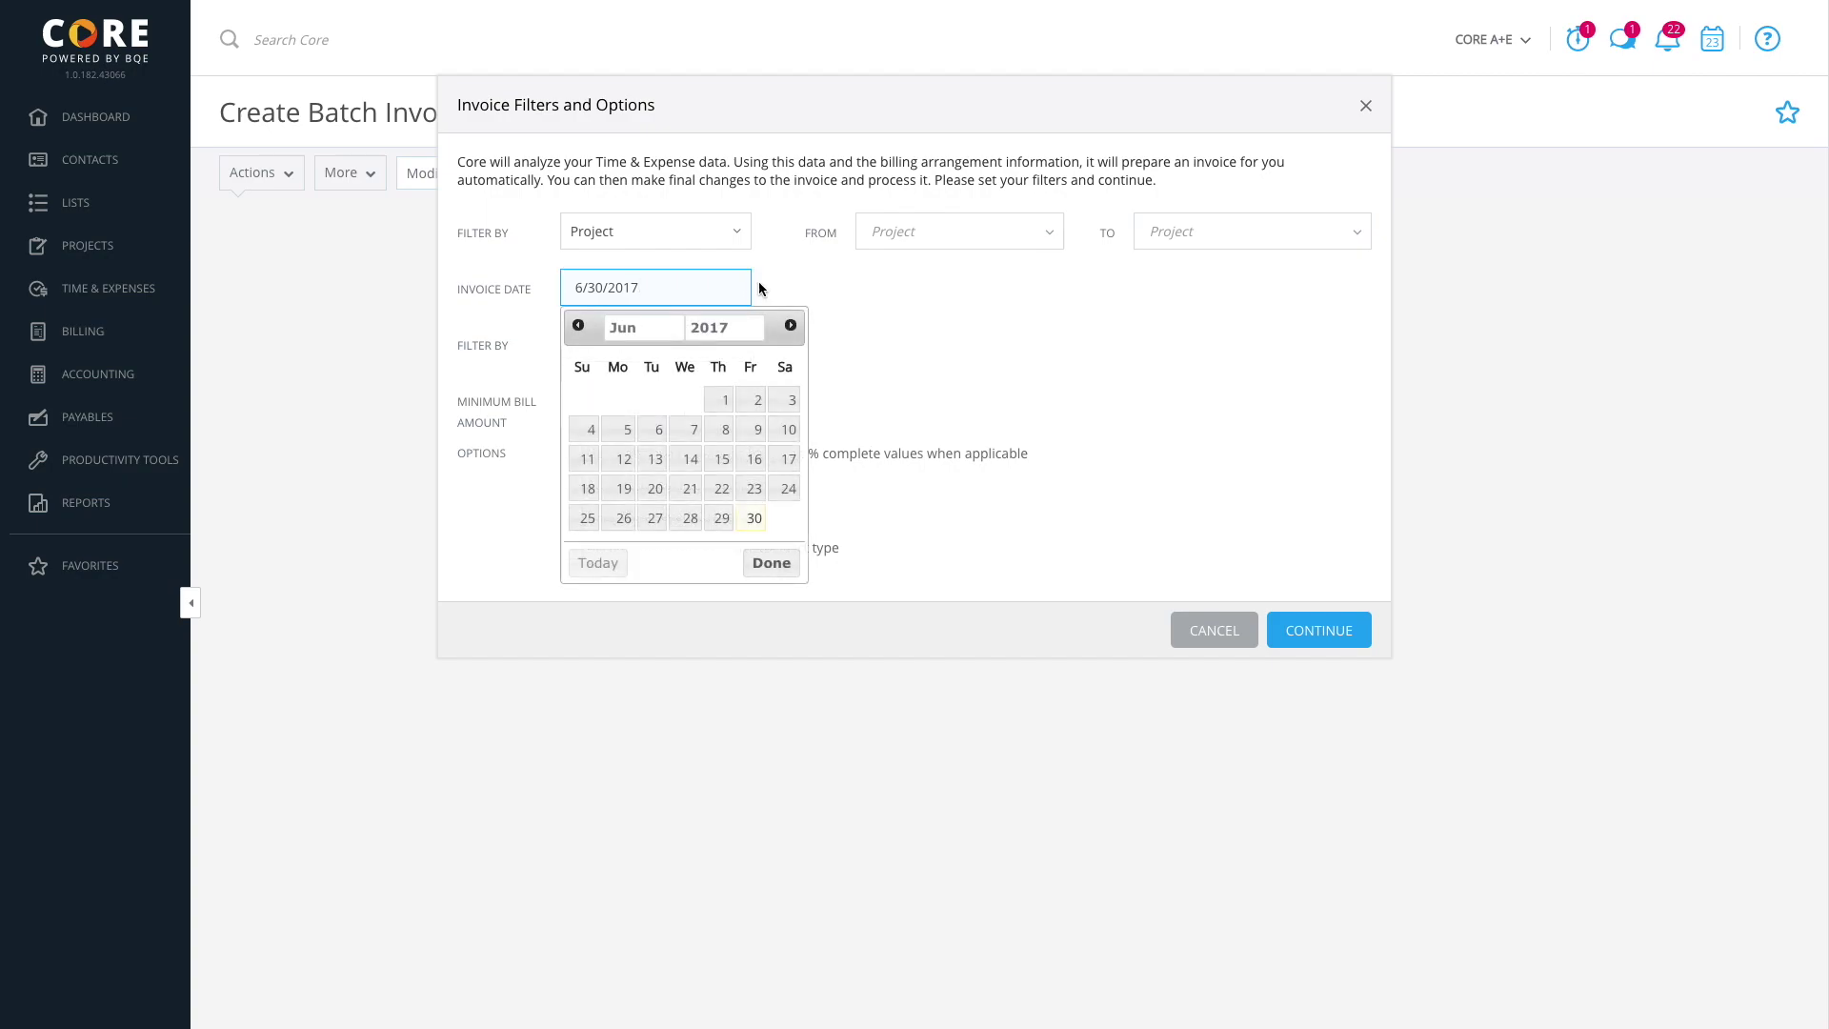
click(770, 283)
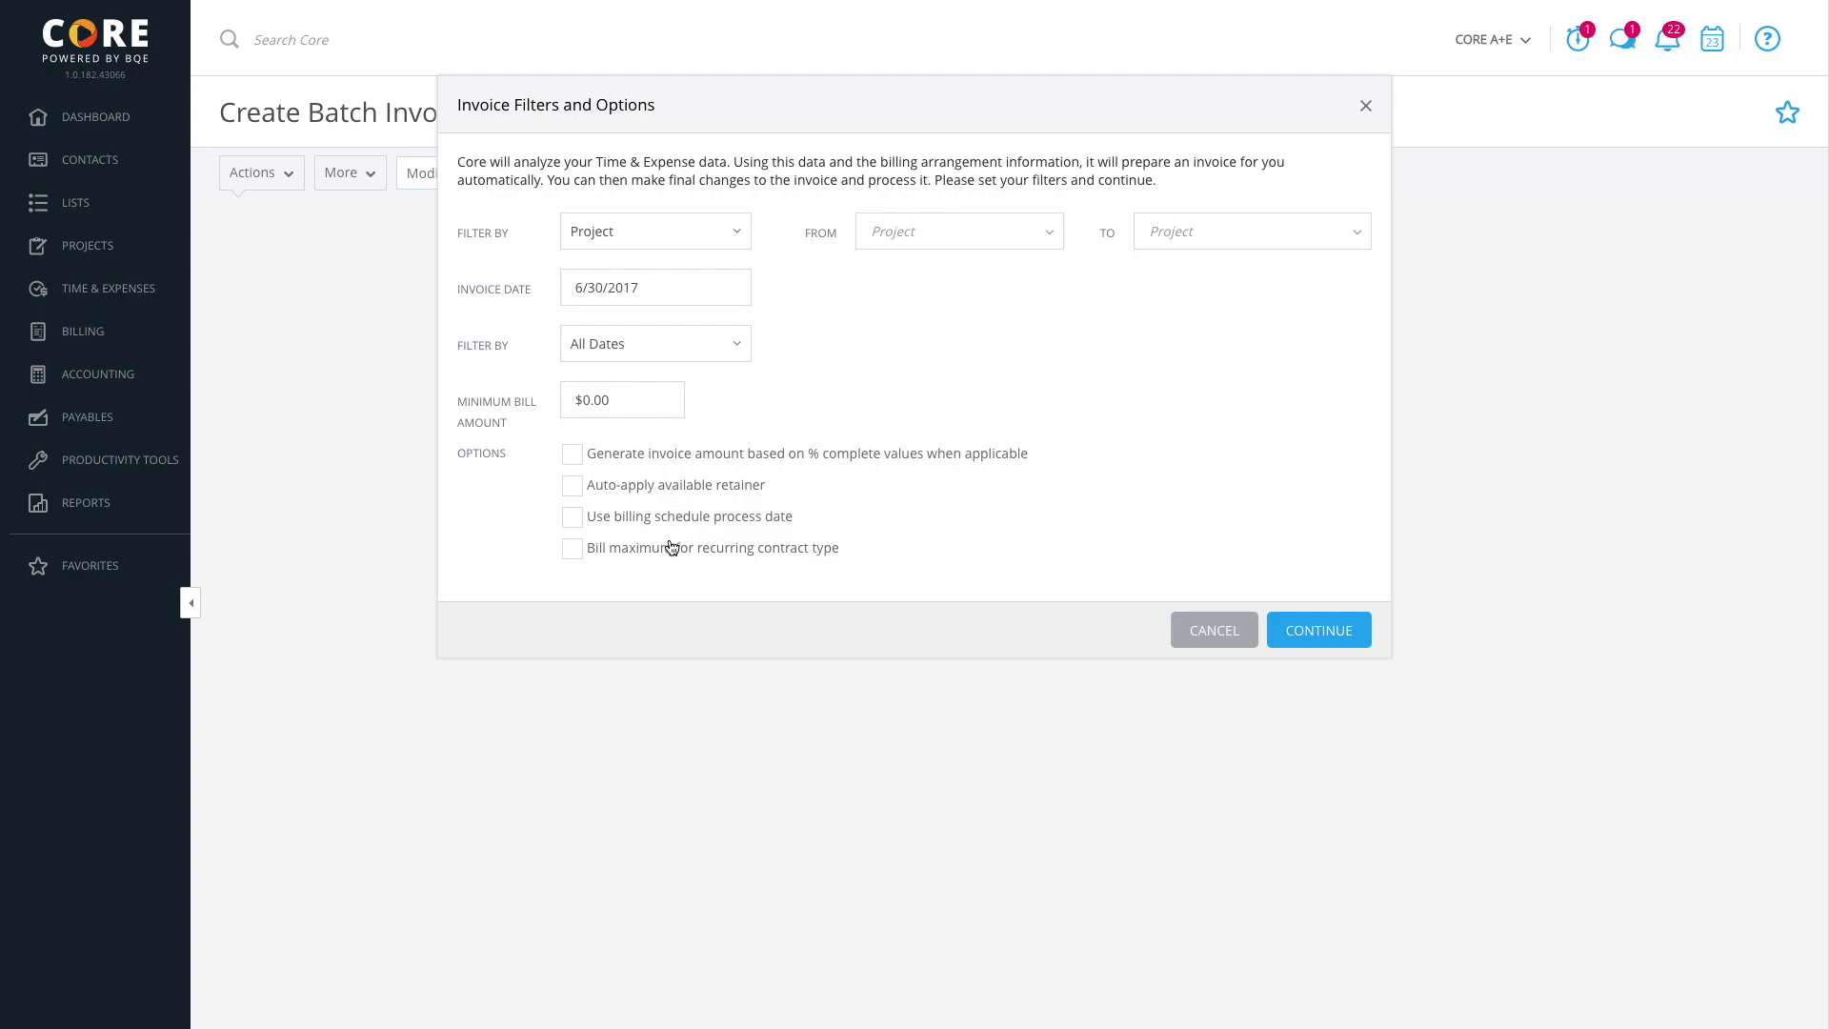
click(1331, 631)
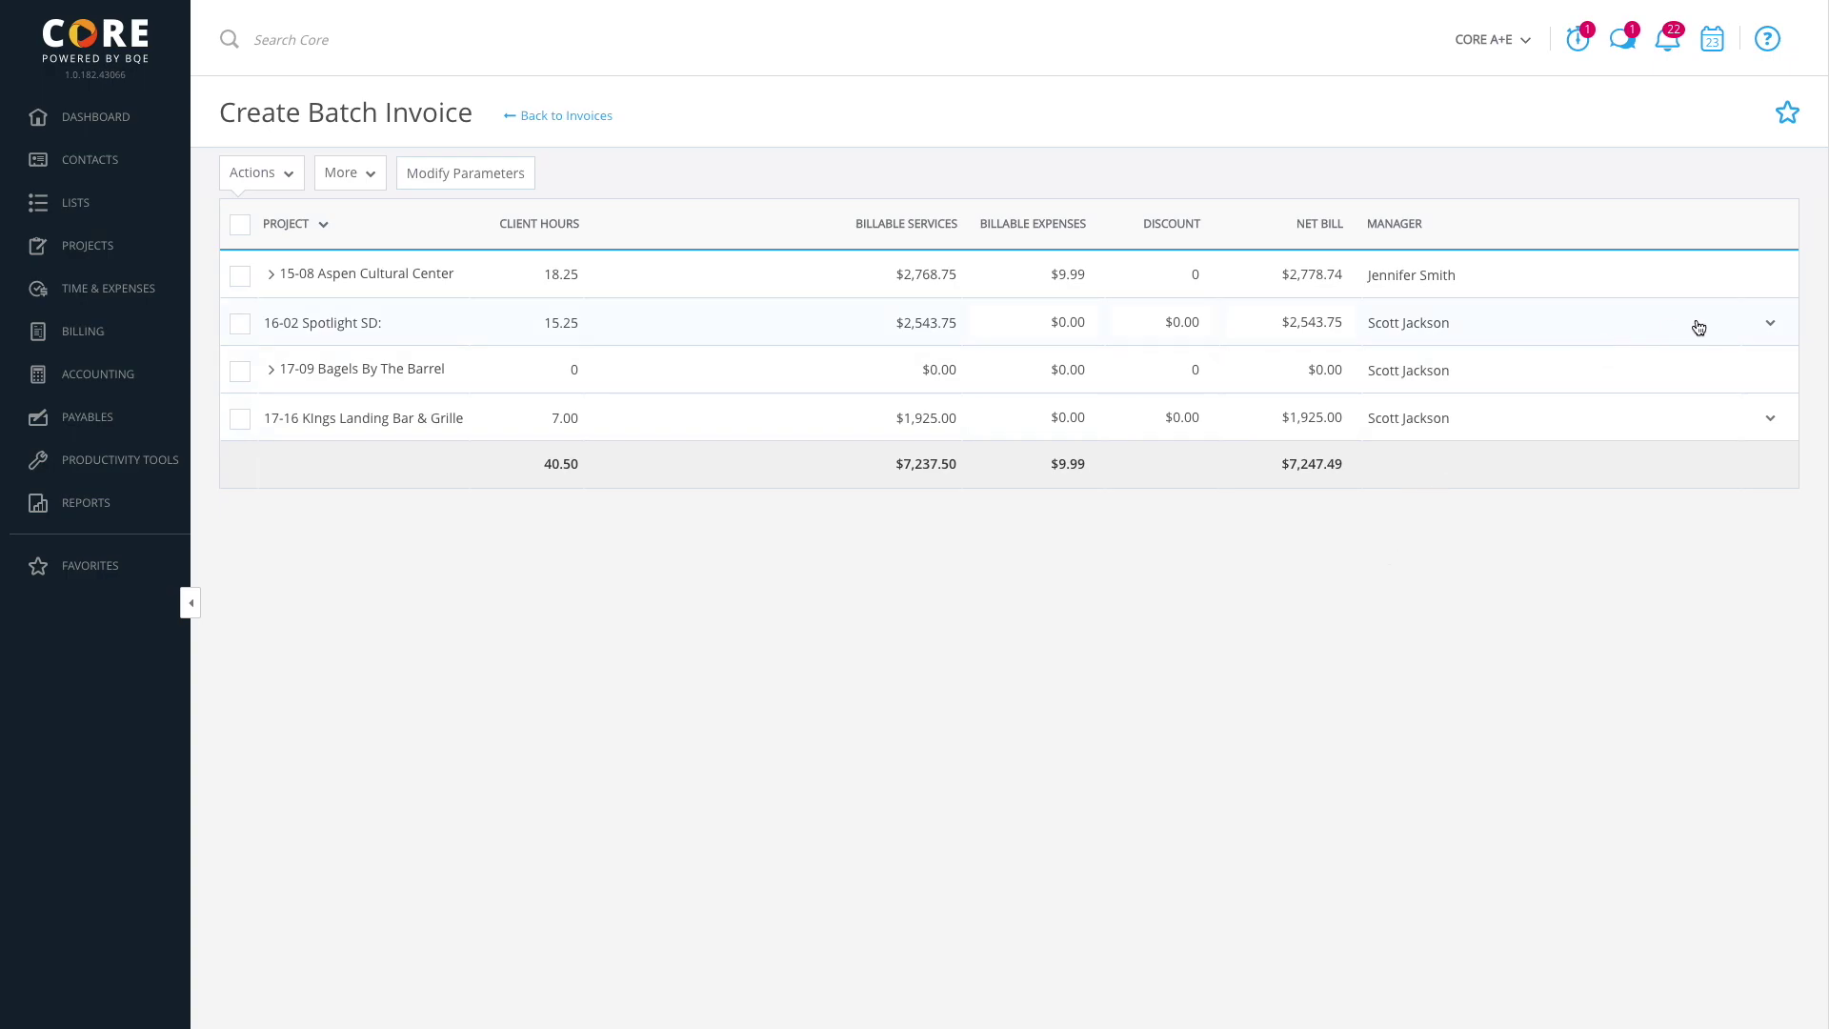
click(1767, 325)
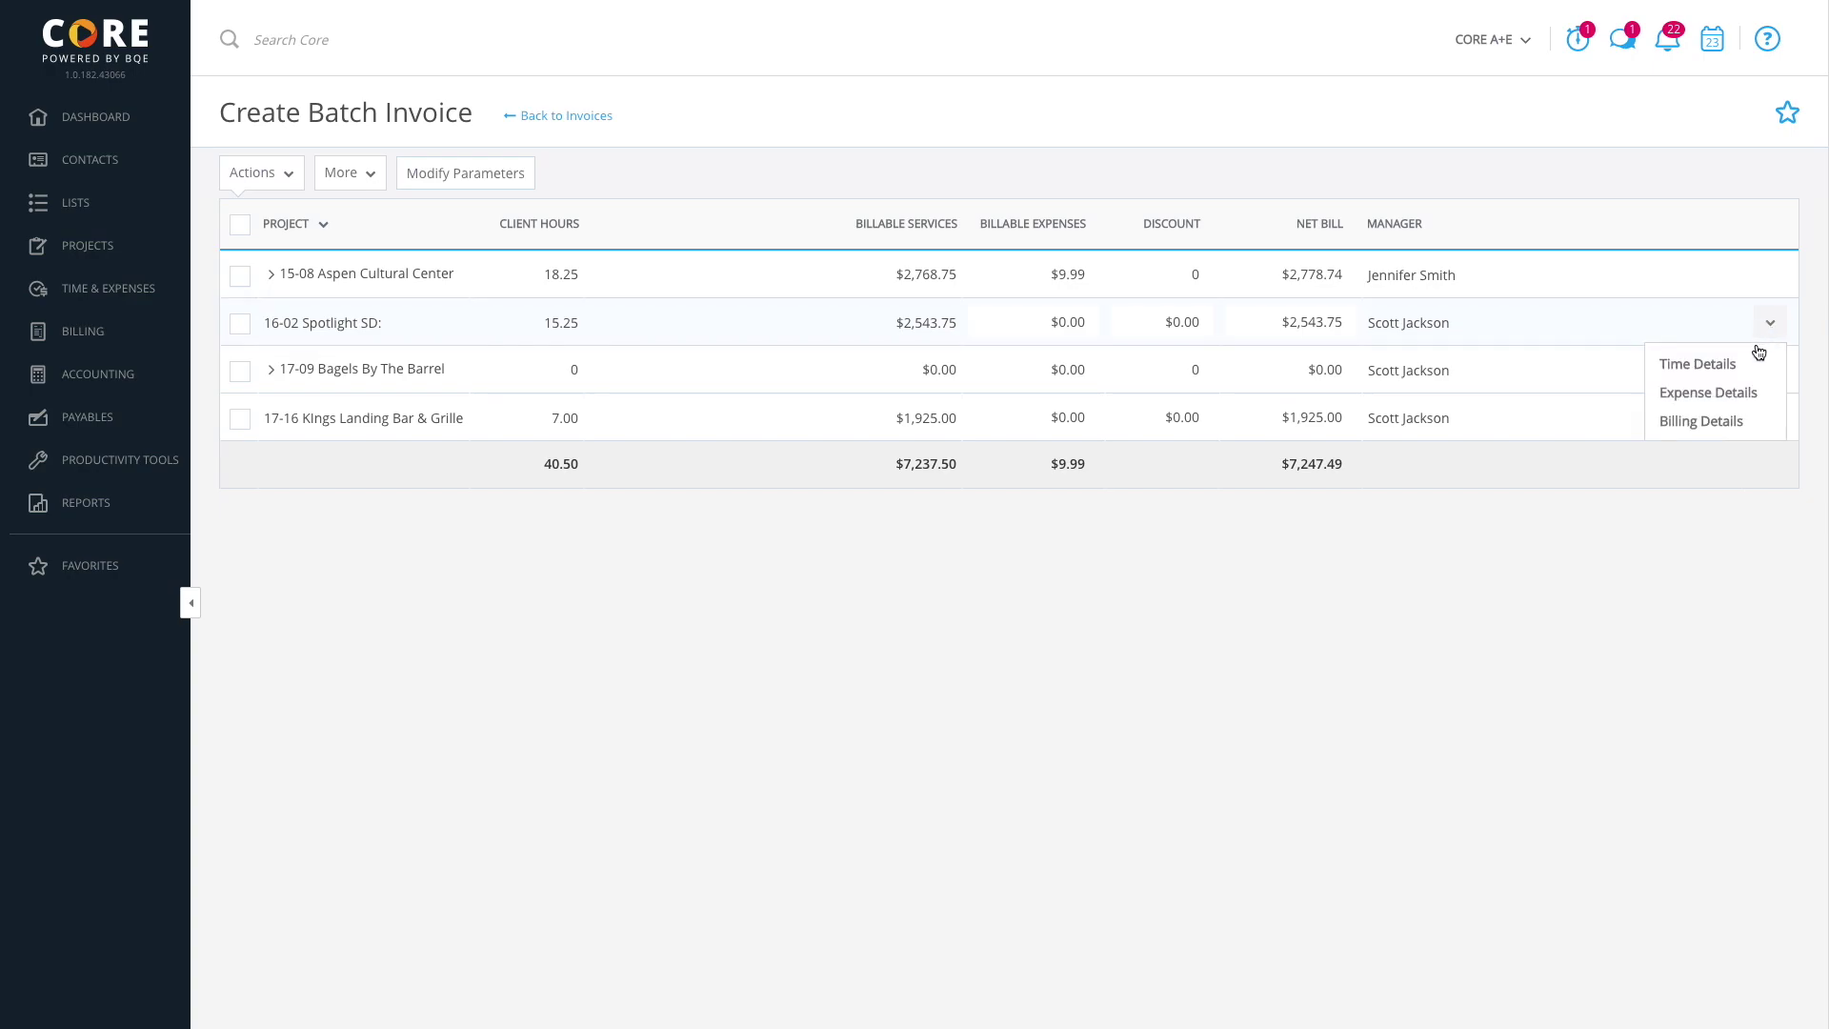
click(1740, 364)
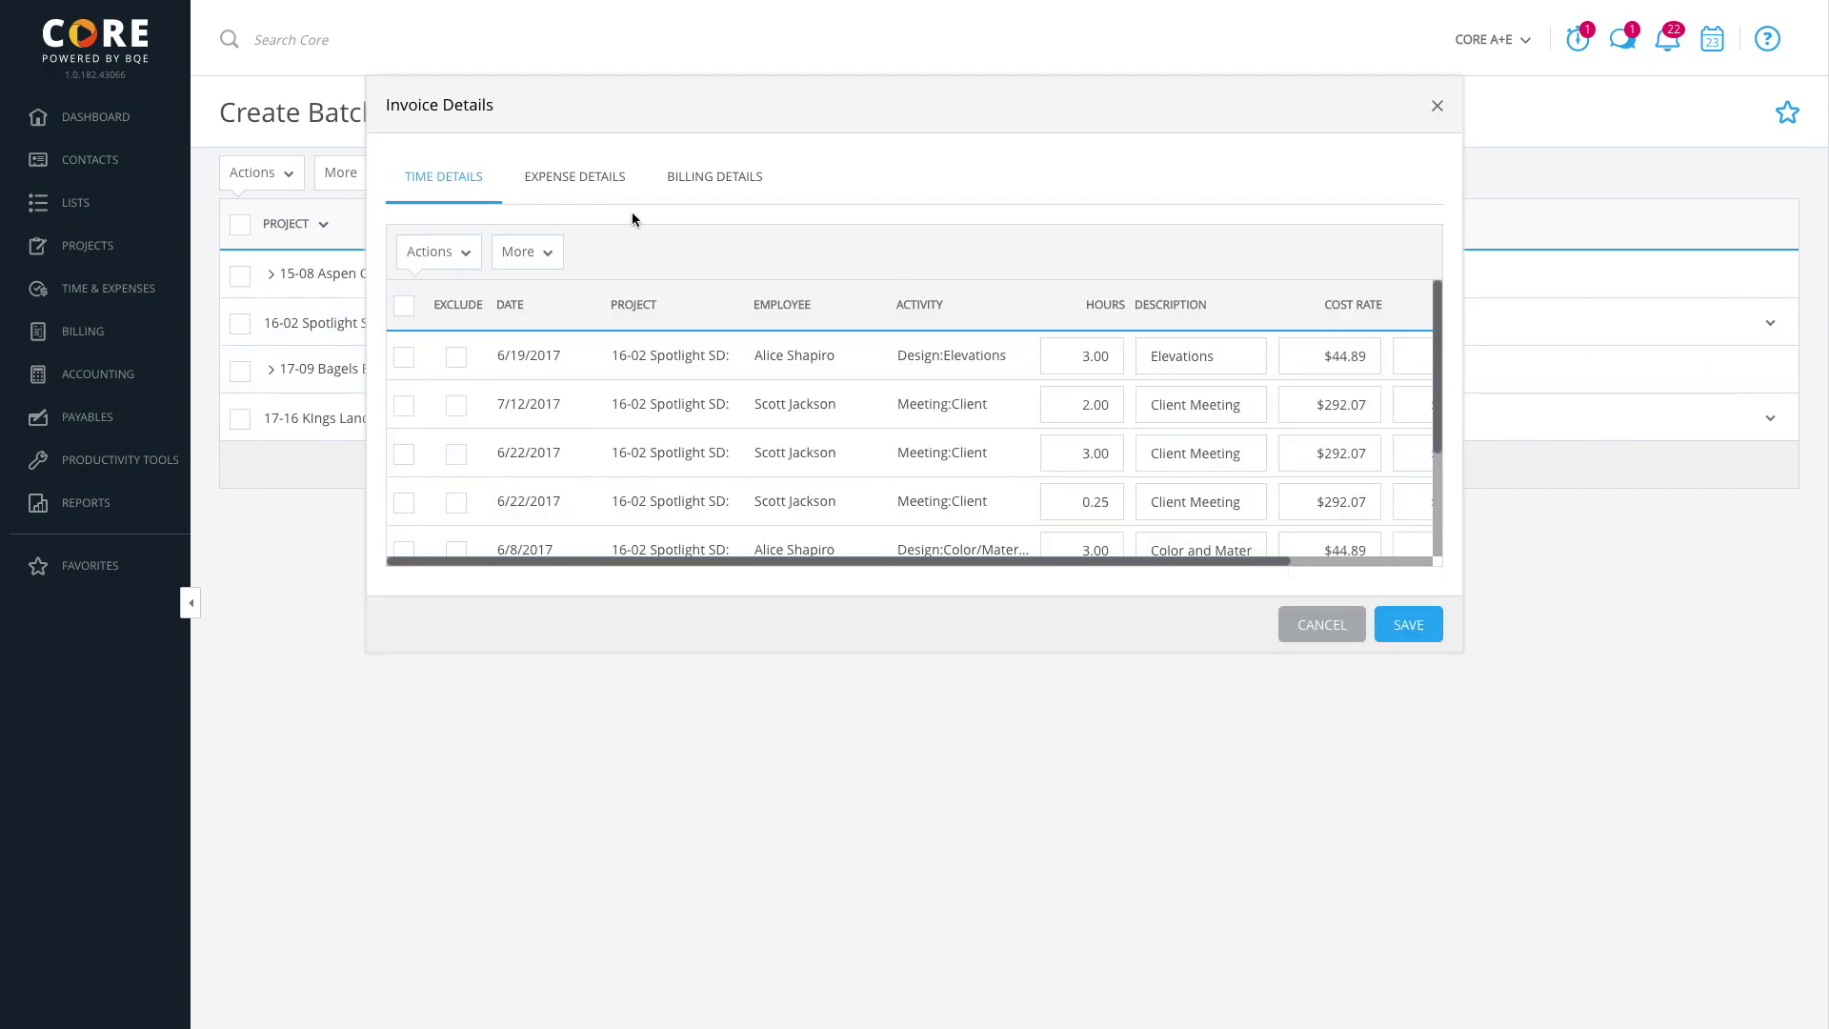
click(597, 185)
click(473, 183)
click(467, 252)
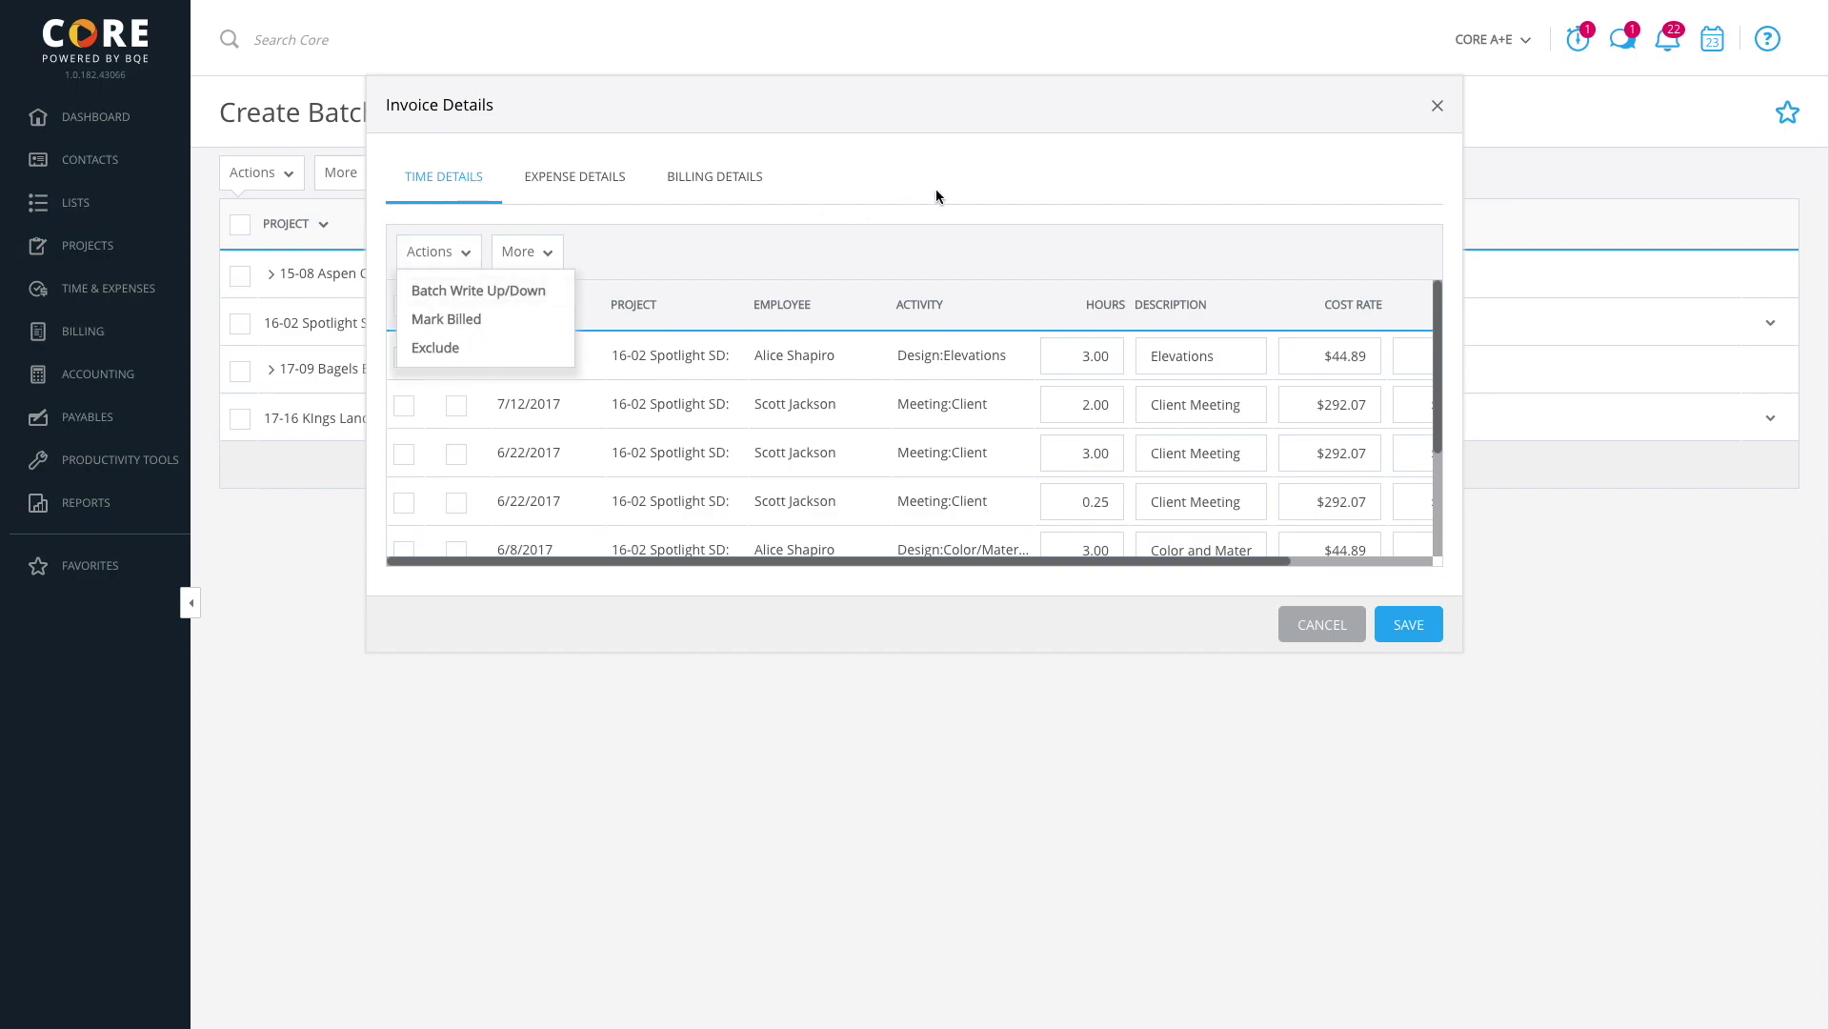
click(1437, 107)
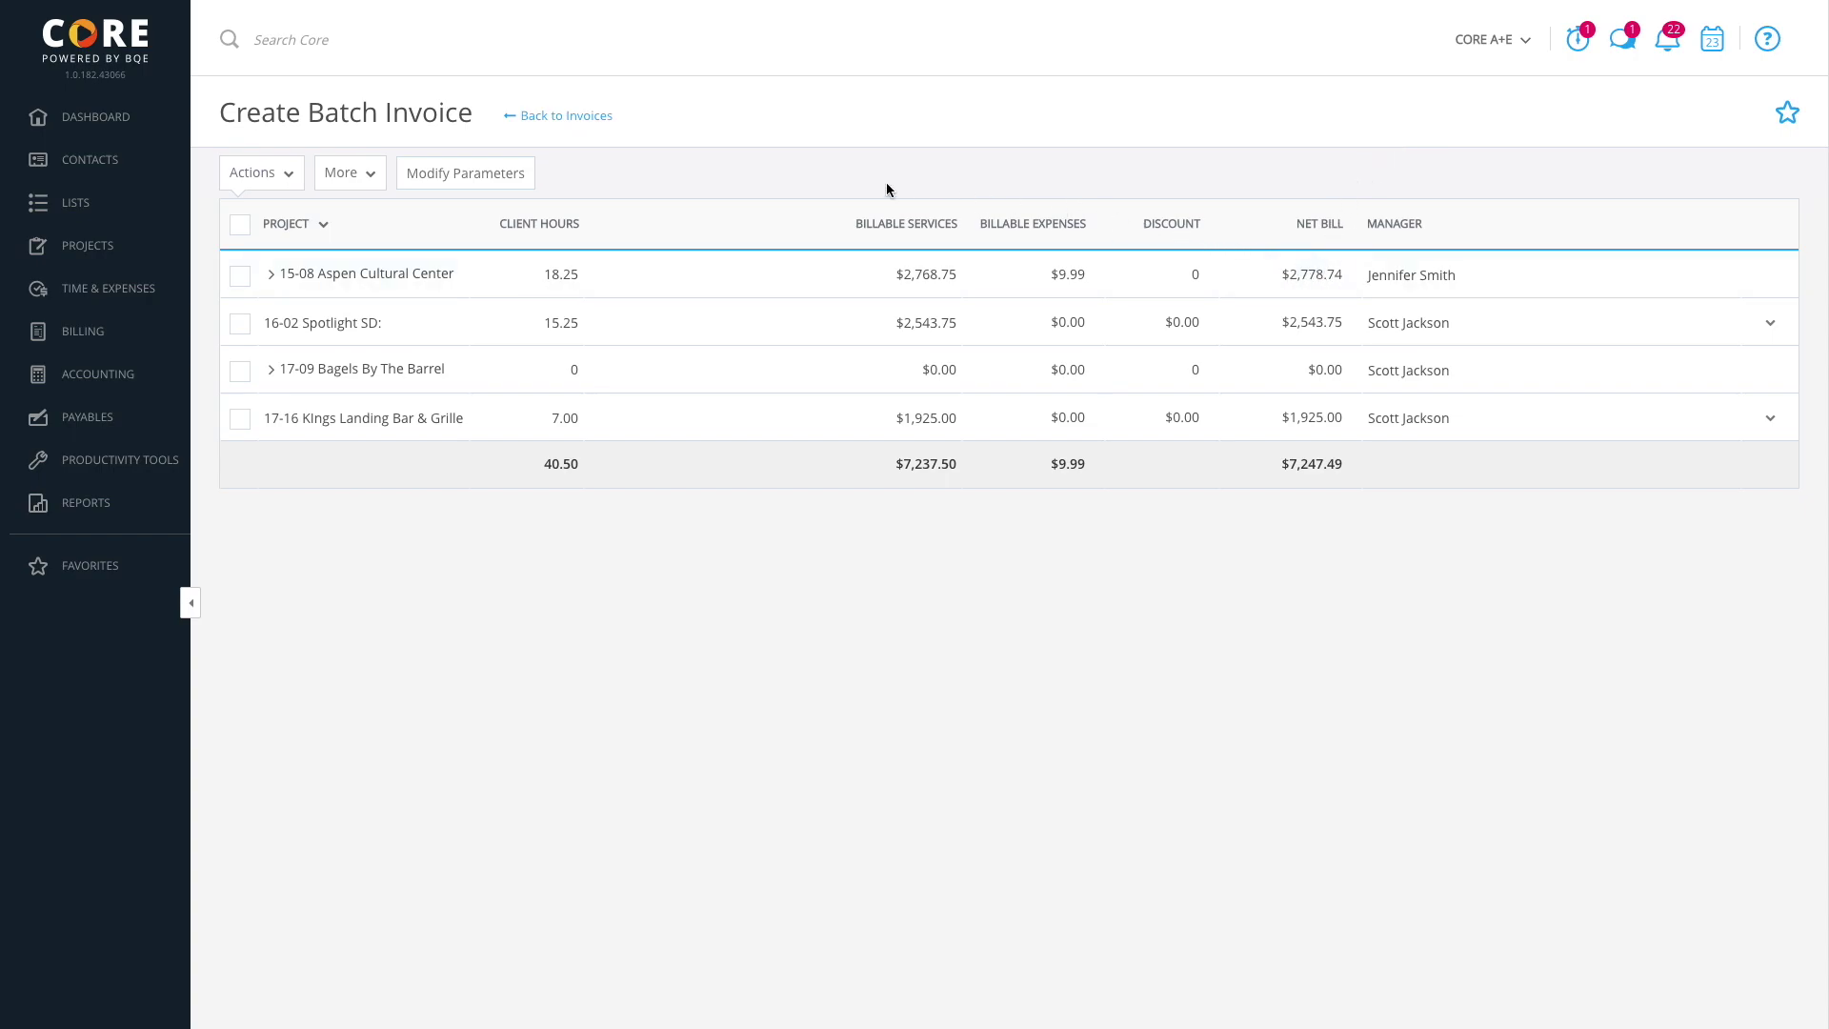
Step: Select 15-08 Aspen Cultural Center and 16-02 Spotlight SD and process them as final
click(292, 175)
click(239, 278)
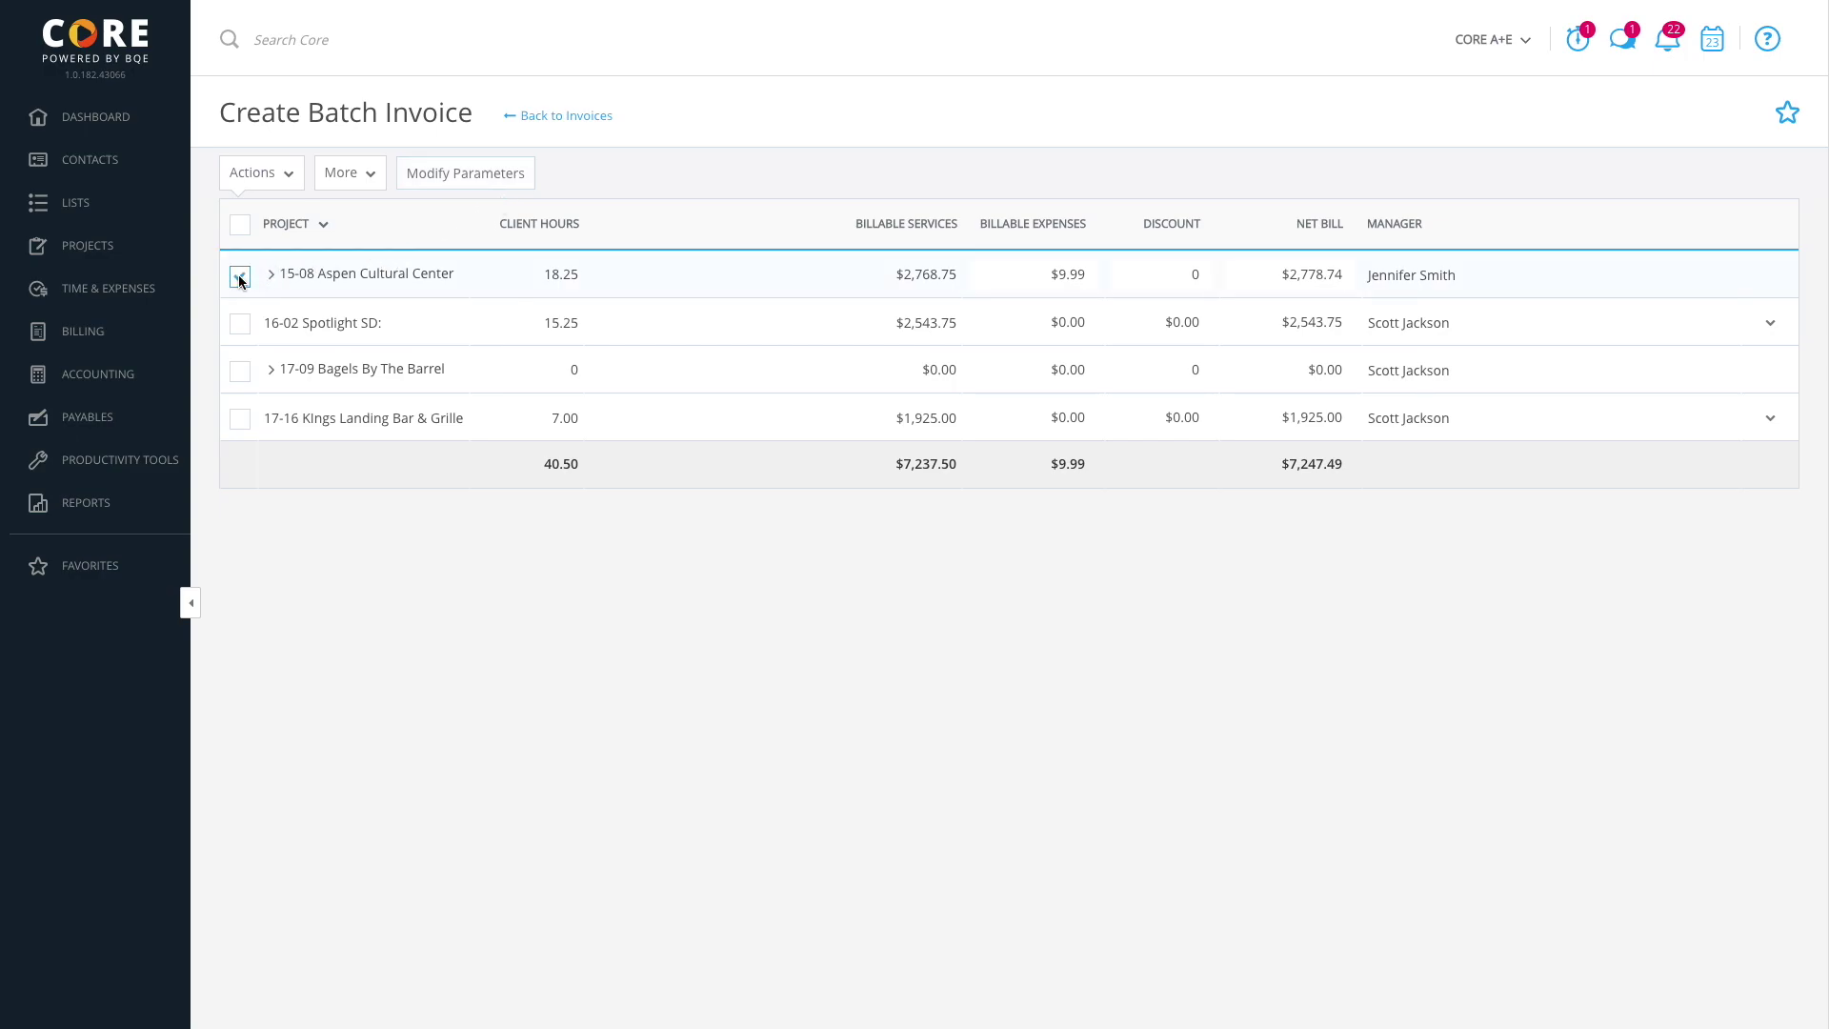
click(239, 325)
click(294, 184)
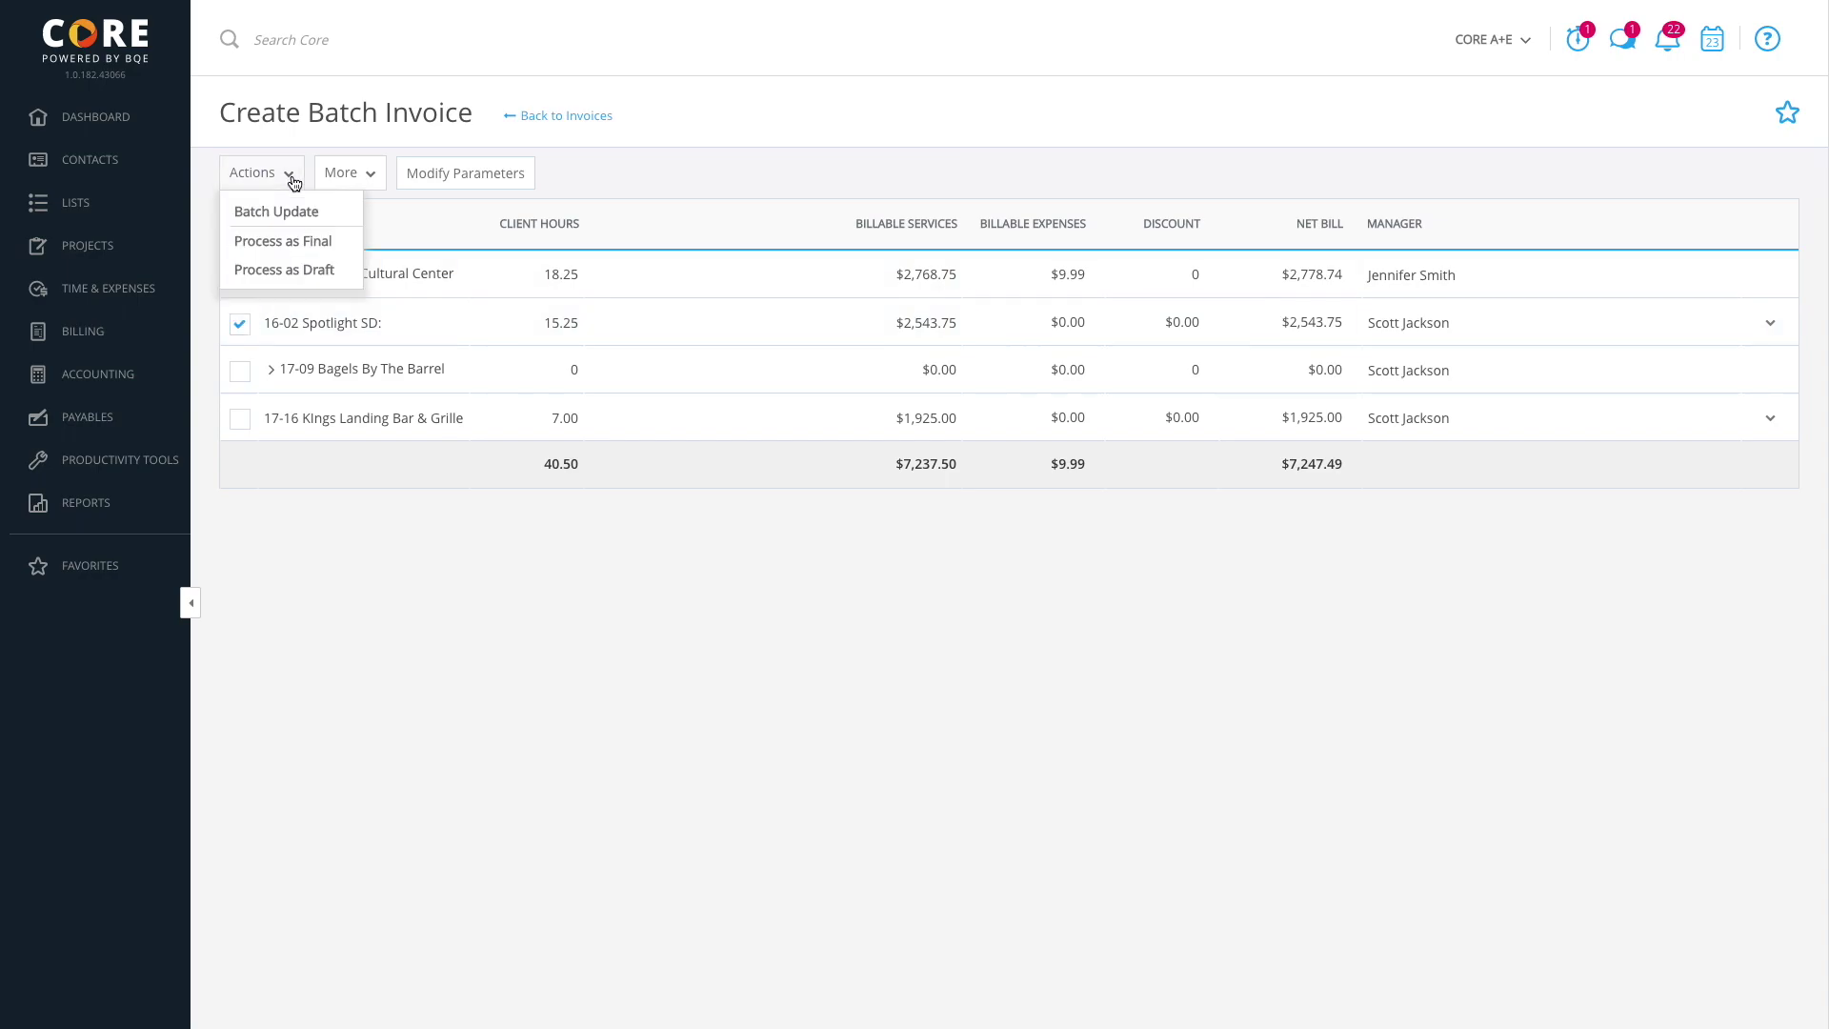
click(295, 243)
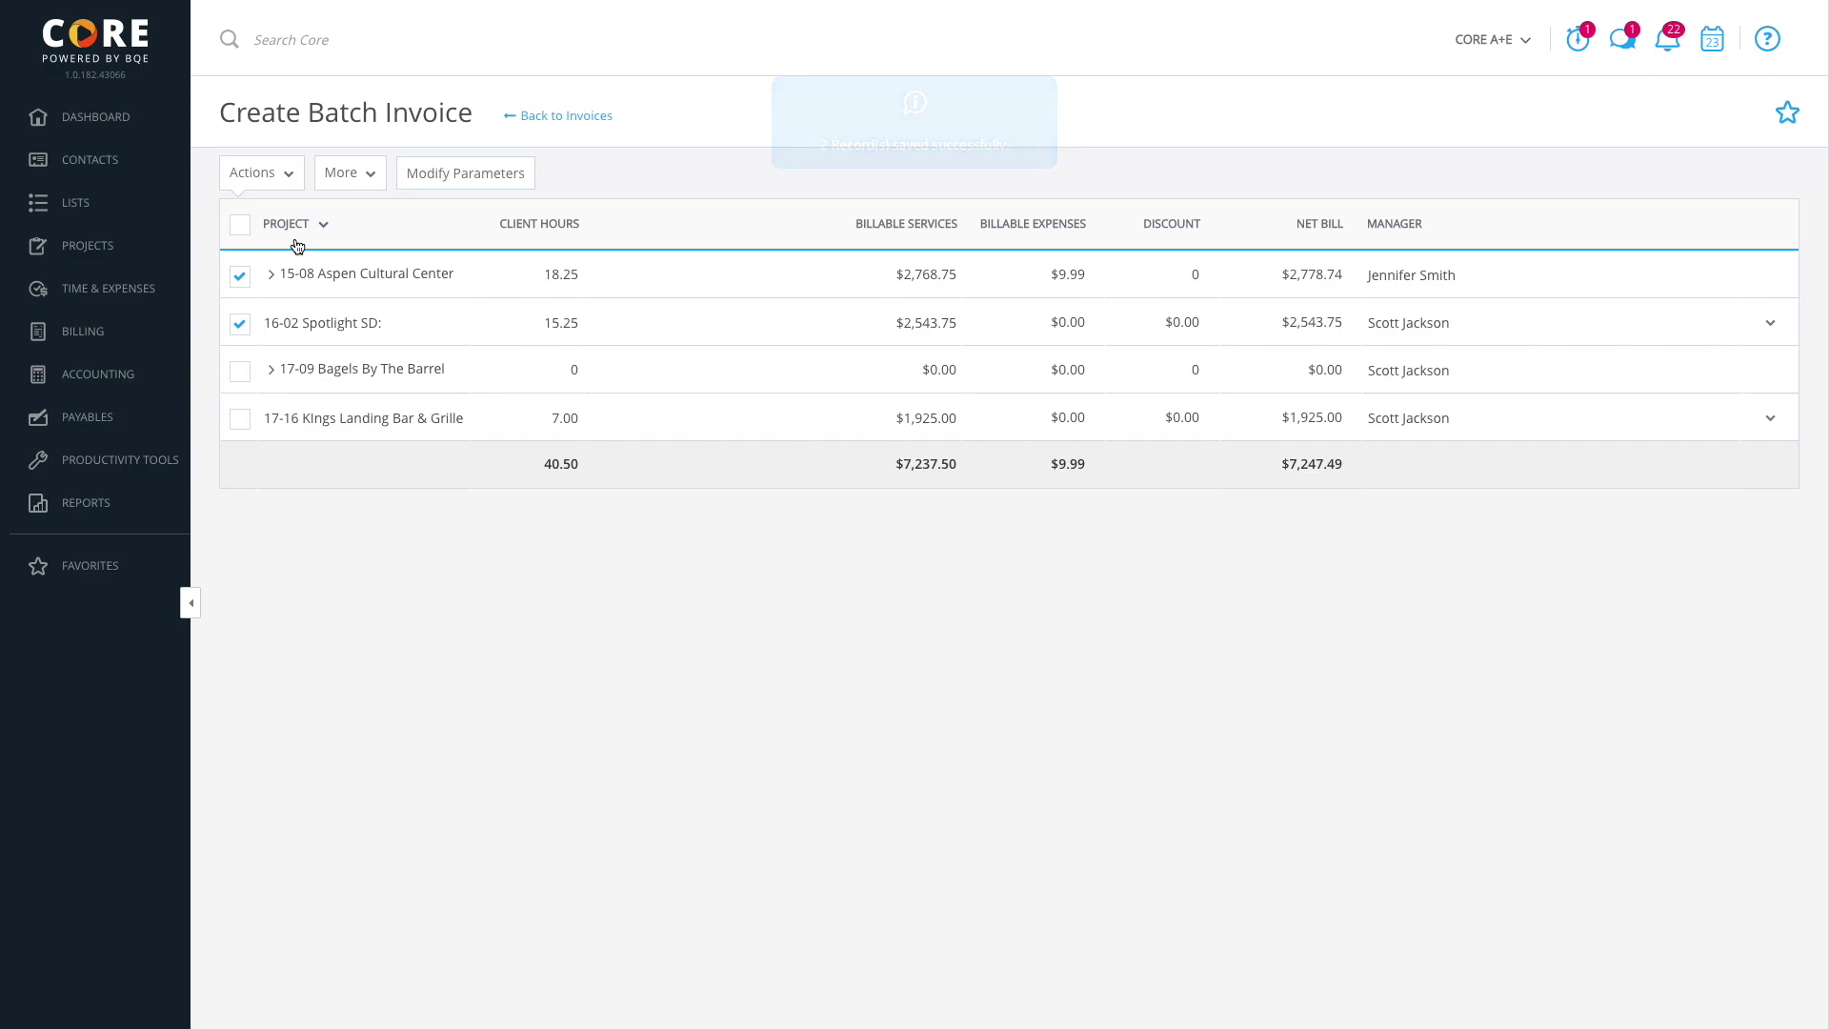
Step: Back in the Invoices list, select invoice 1227 and open its Actions menu
click(558, 117)
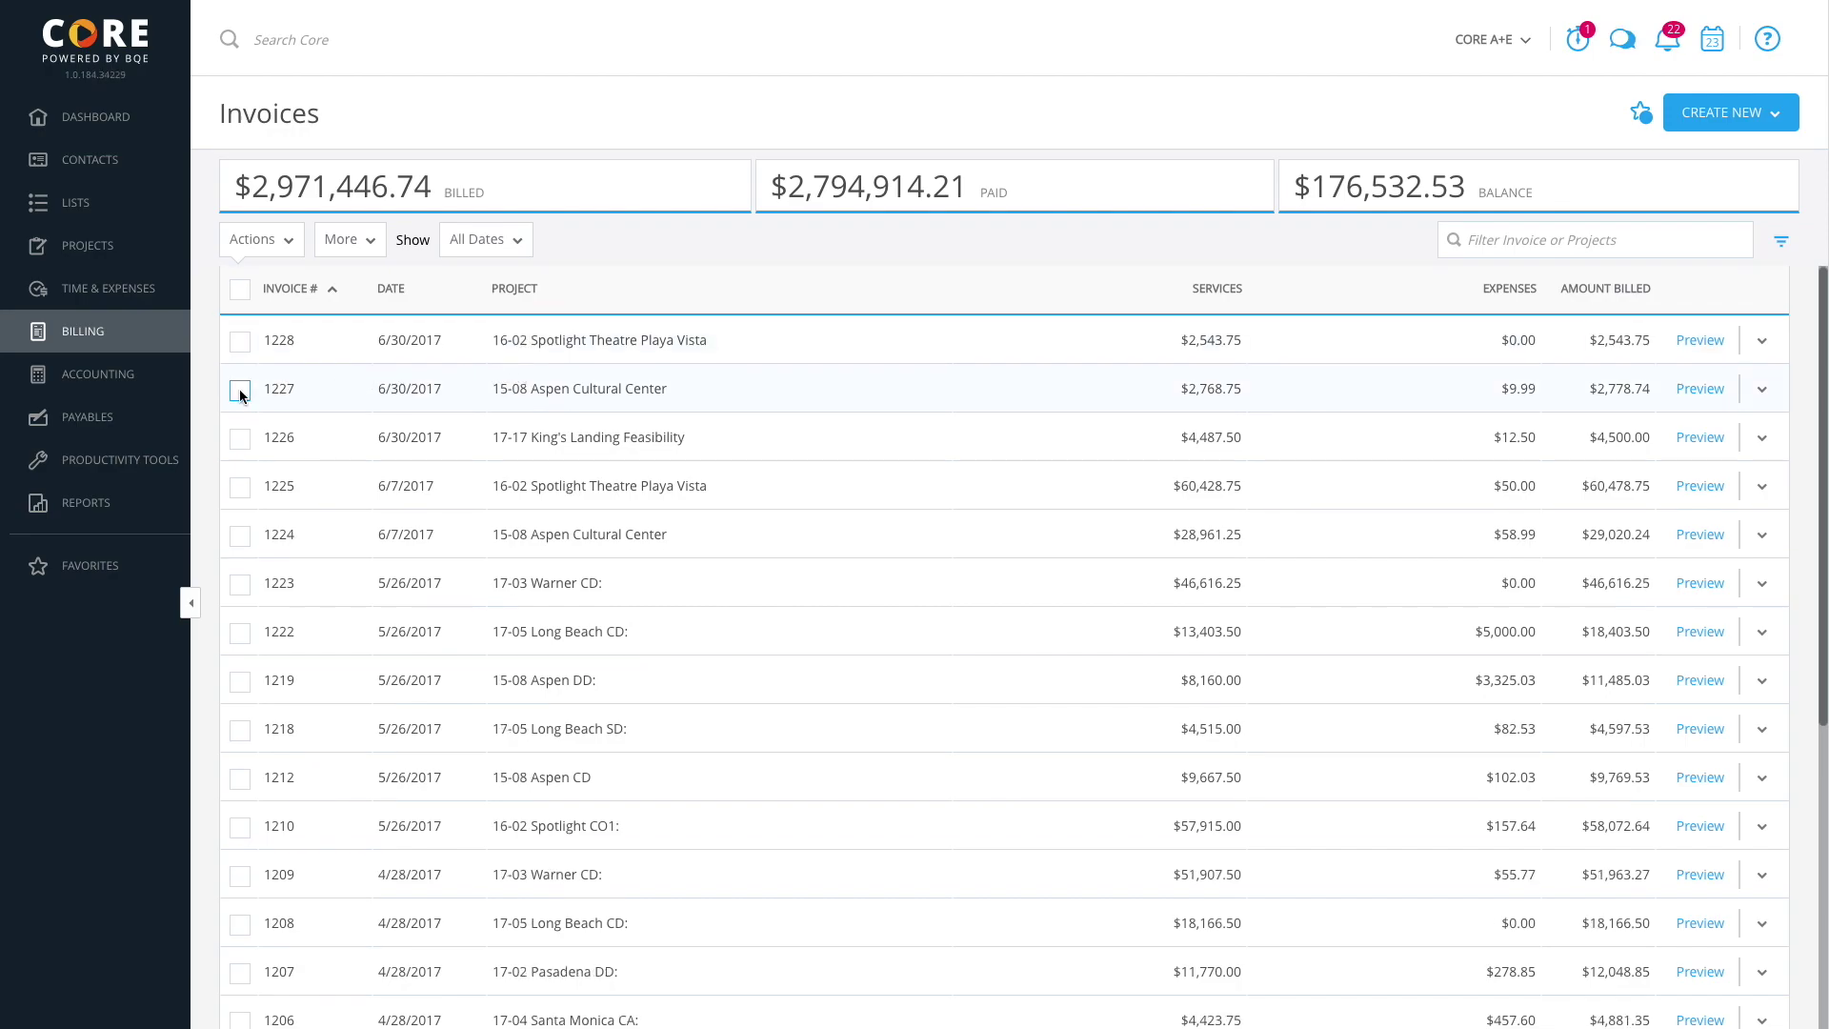
click(241, 389)
click(297, 248)
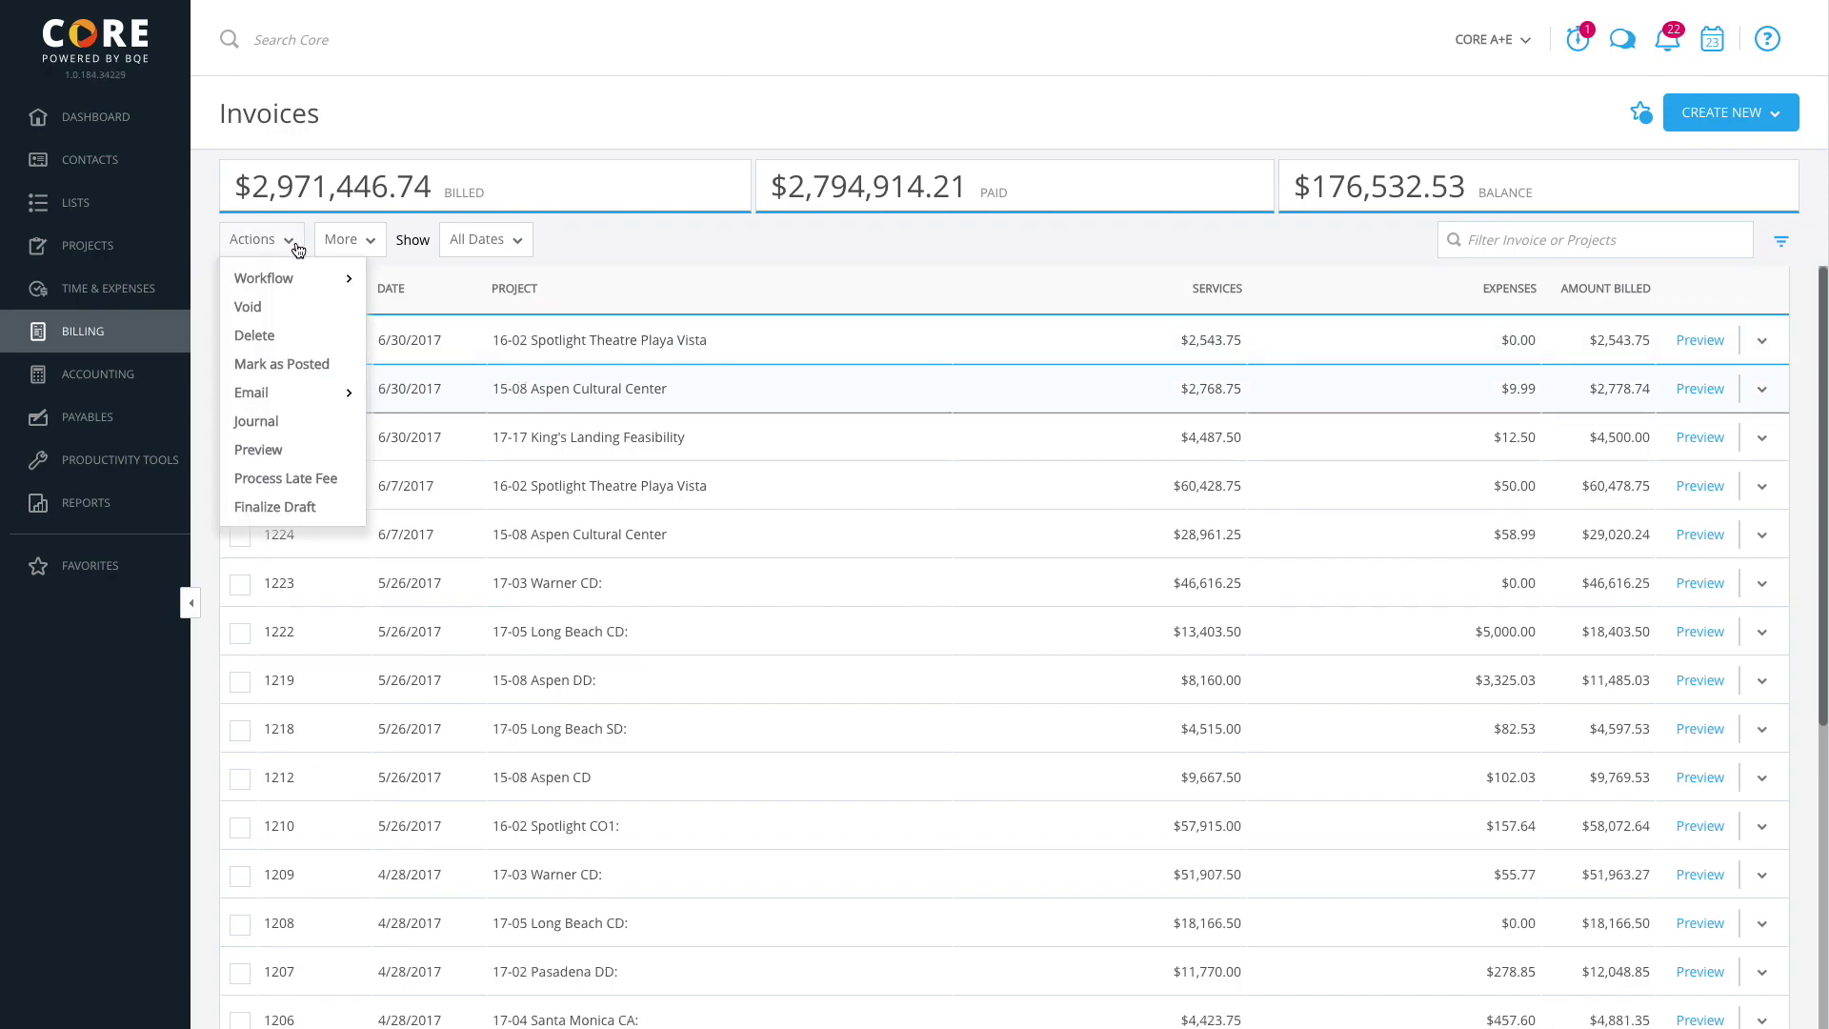